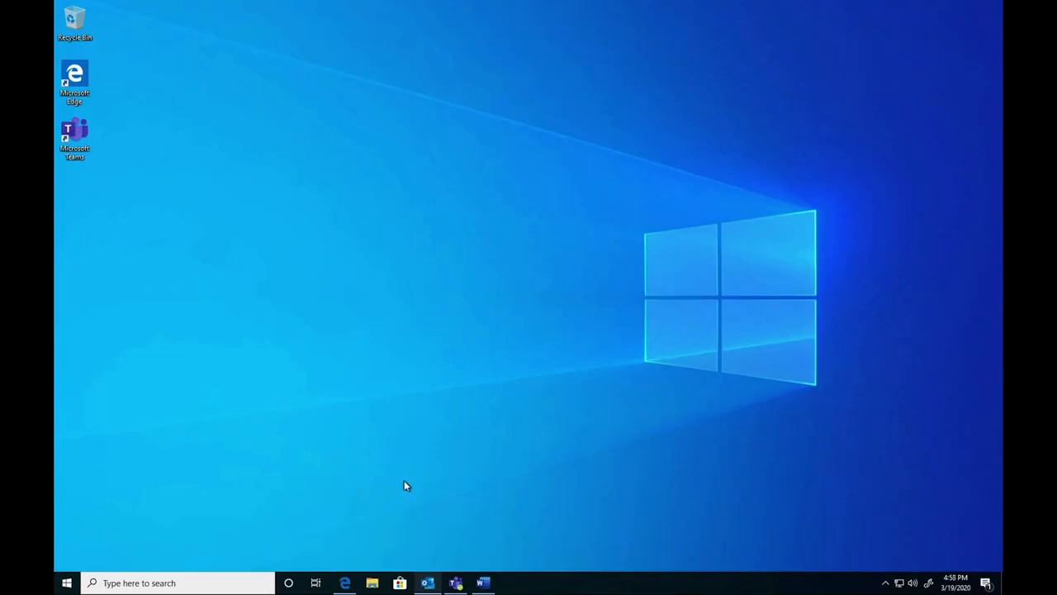
# Bring up Outlook and switch to Teams, and send "Hi" with the contact's full name in the most recent chat
pyautogui.click(427, 582)
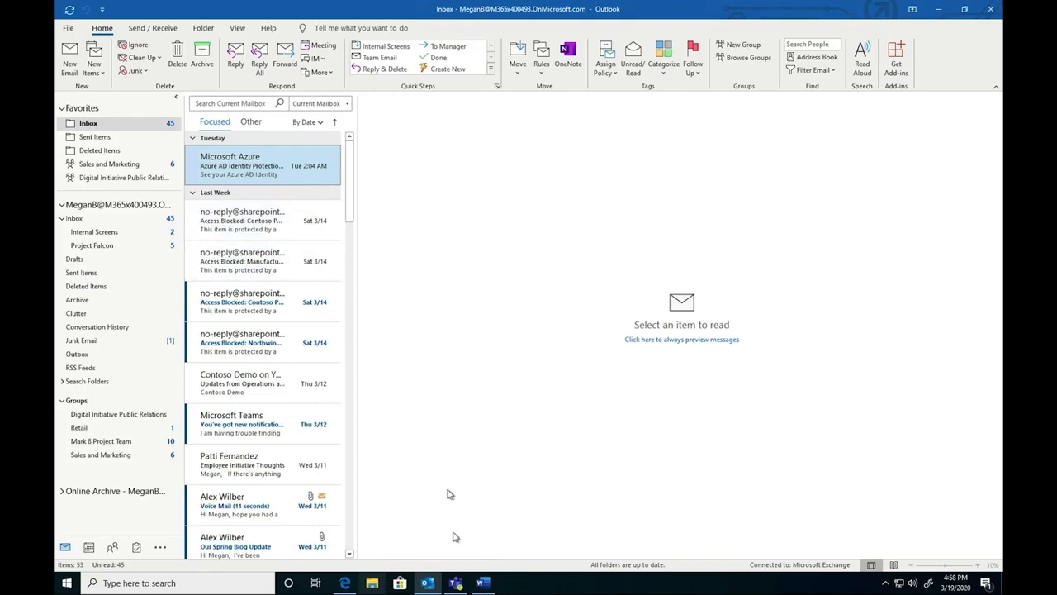
pyautogui.click(456, 582)
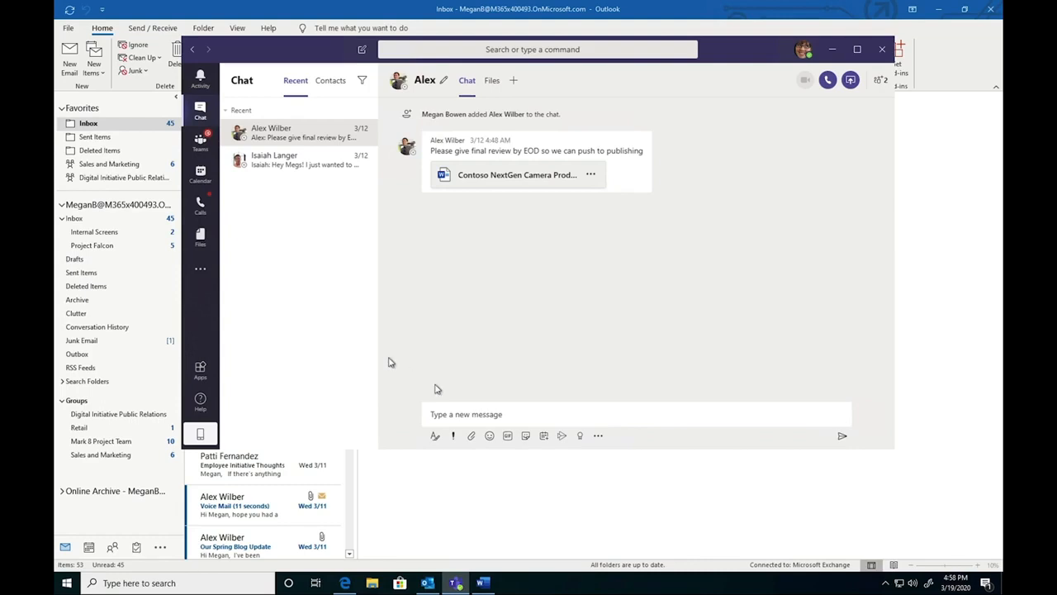
pyautogui.click(469, 410)
pyautogui.write('Hi Alex Wilber')
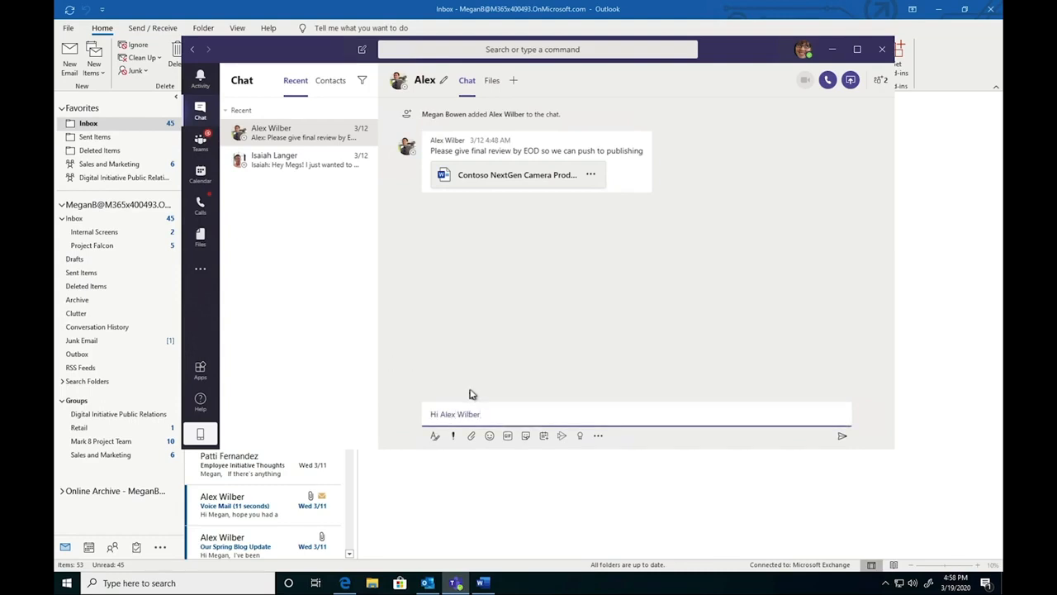
pyautogui.press('Return')
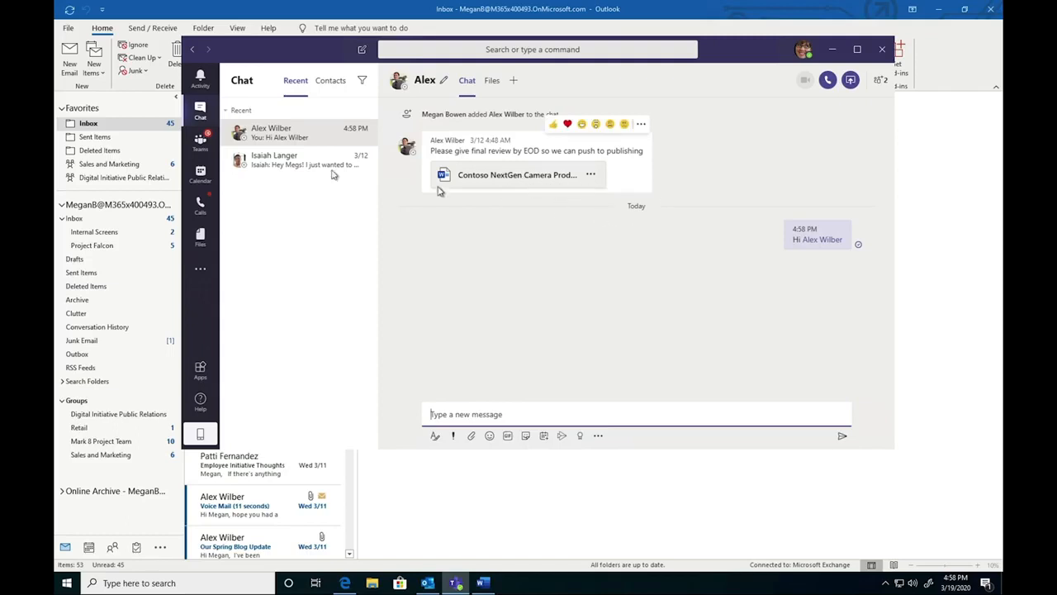
# Add the first chat's contact to the second recent chat without including the chat history
pyautogui.click(260, 159)
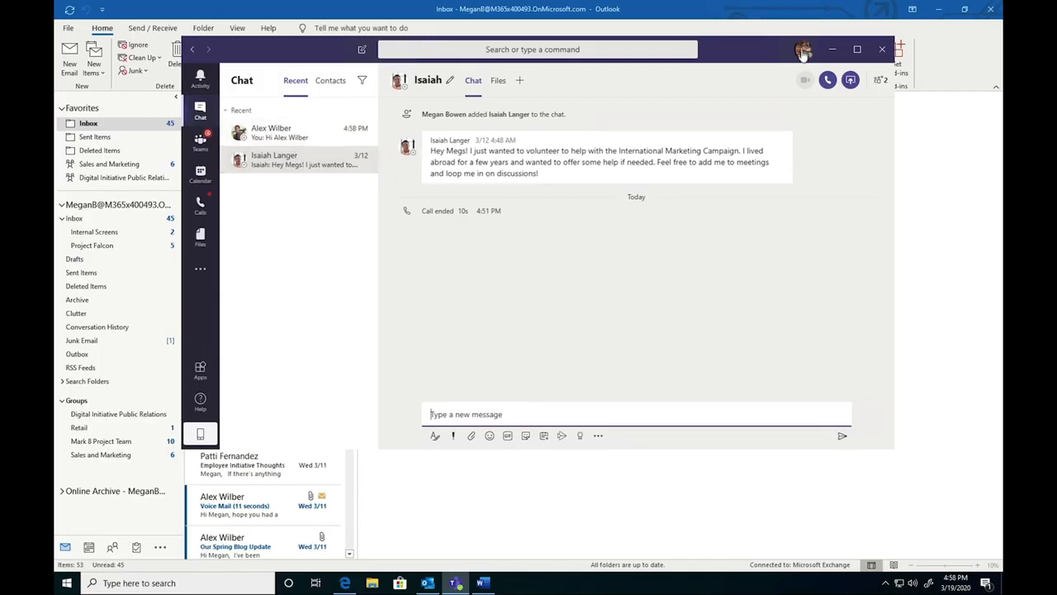
pyautogui.click(876, 83)
pyautogui.click(844, 167)
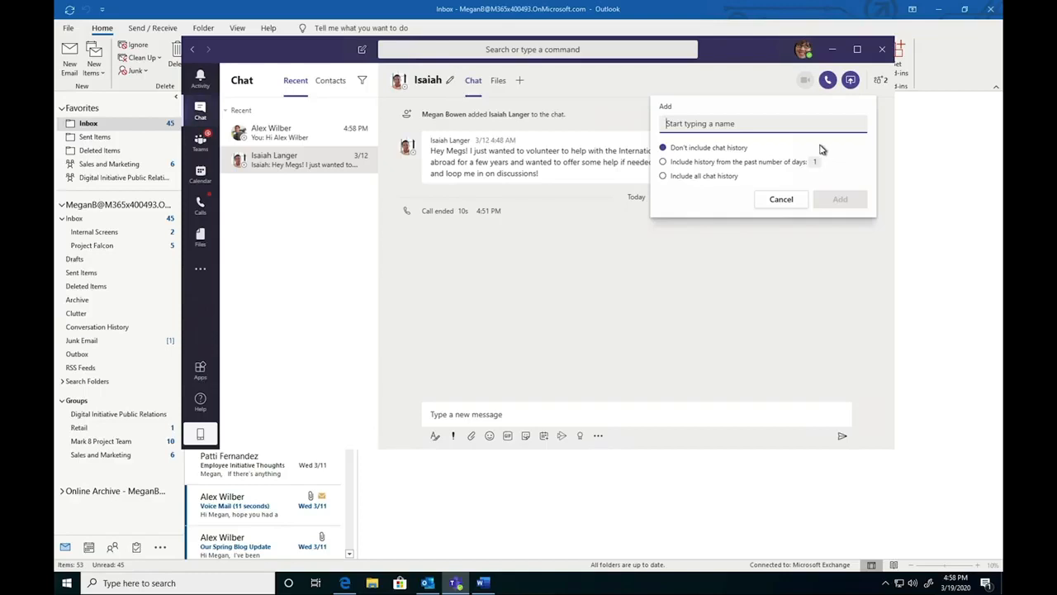
pyautogui.write('Alex')
pyautogui.click(794, 154)
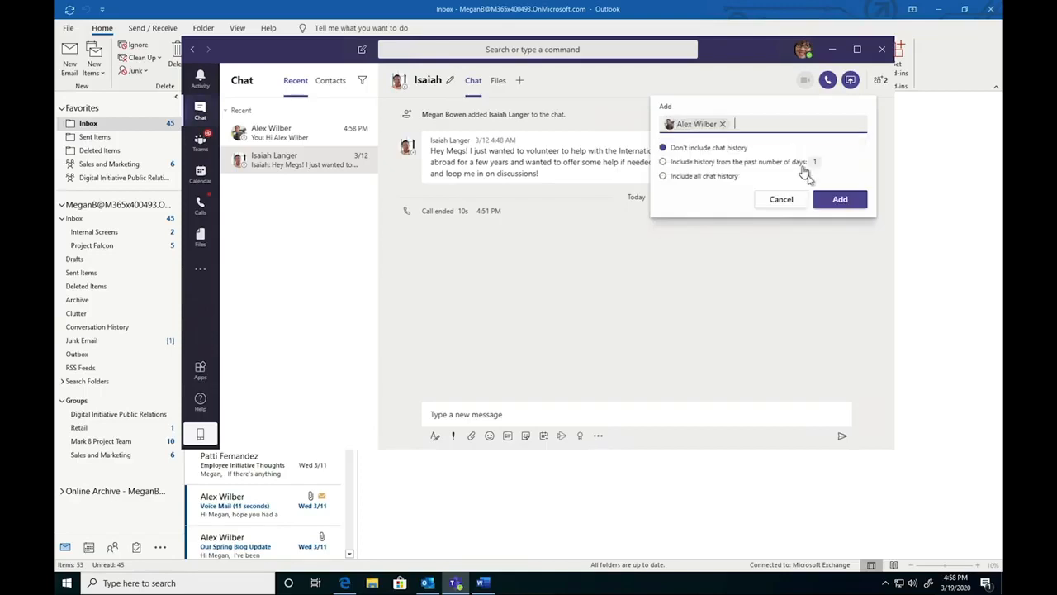
pyautogui.click(840, 199)
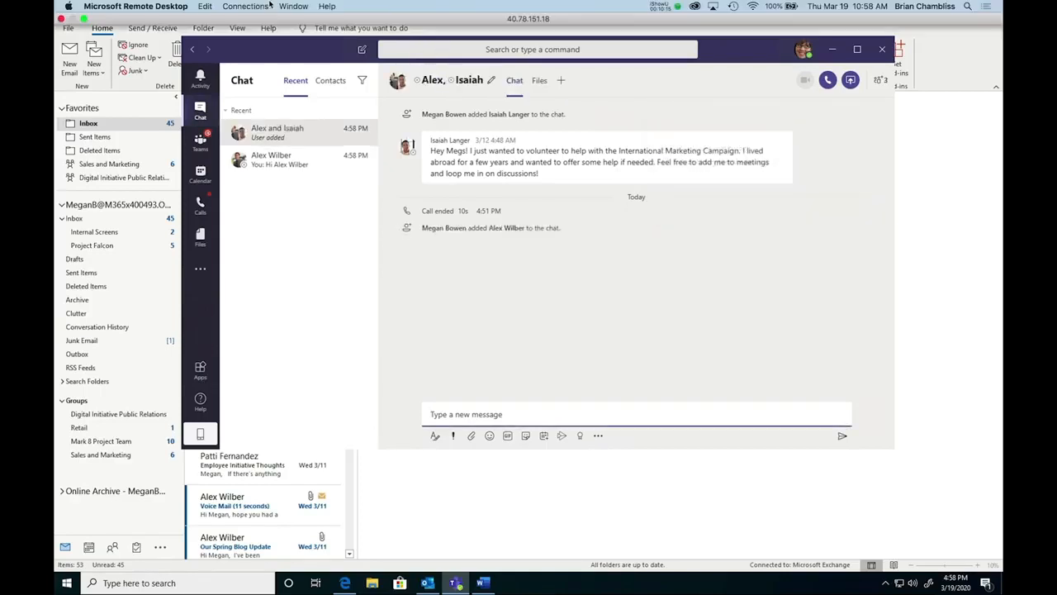
# Send the message "Hi there" to the three-person group chat
pyautogui.click(471, 405)
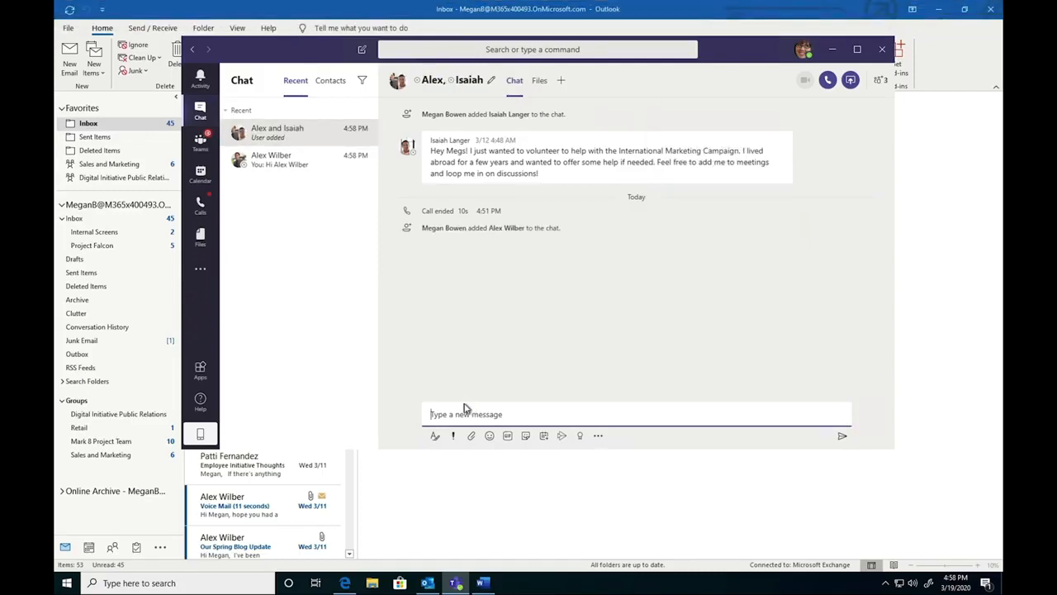
pyautogui.write('Hi there')
pyautogui.press('Return')
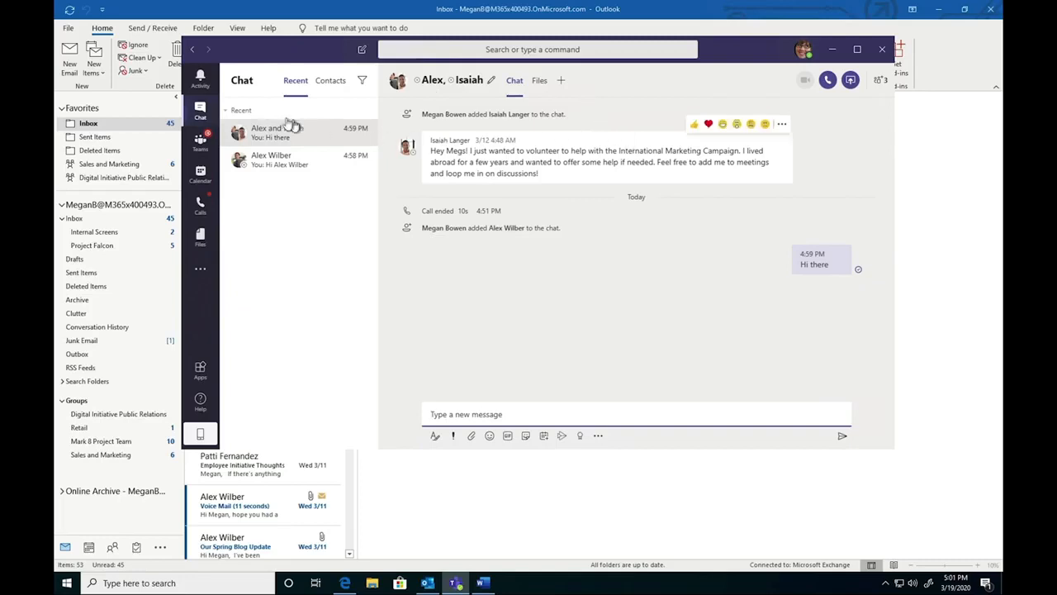
# Post "Start conversation" as a new conversation in the Contoso team's General channel
pyautogui.click(203, 142)
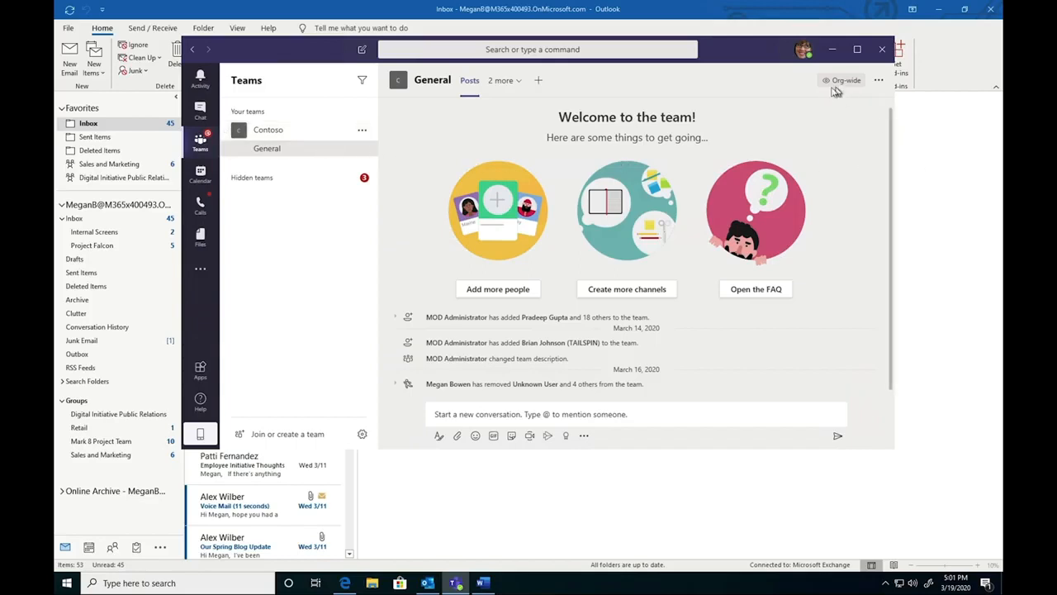
pyautogui.moveTo(841, 82)
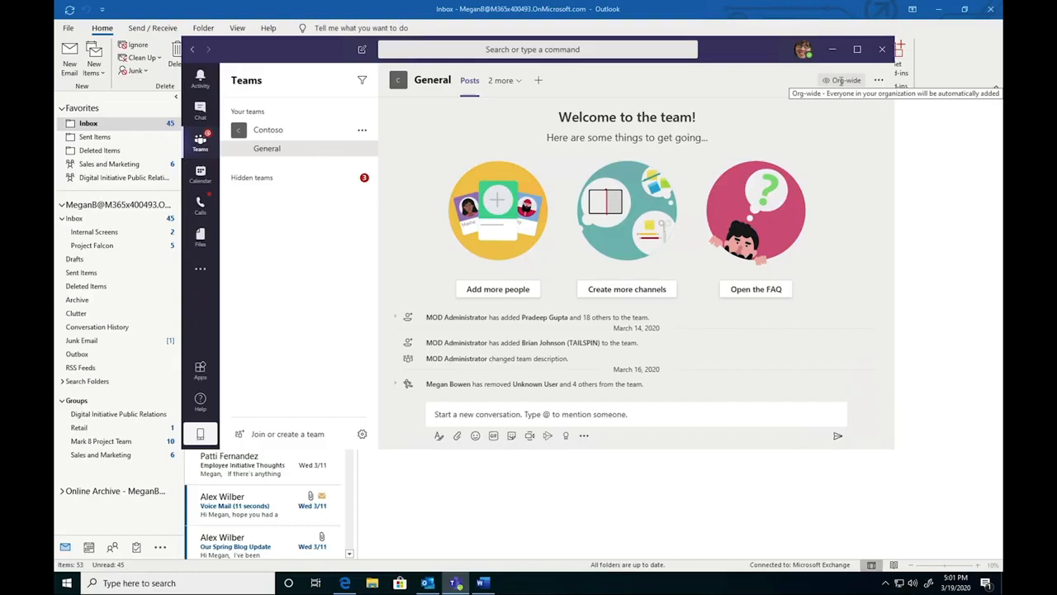
pyautogui.click(483, 410)
pyautogui.write('Start conversation')
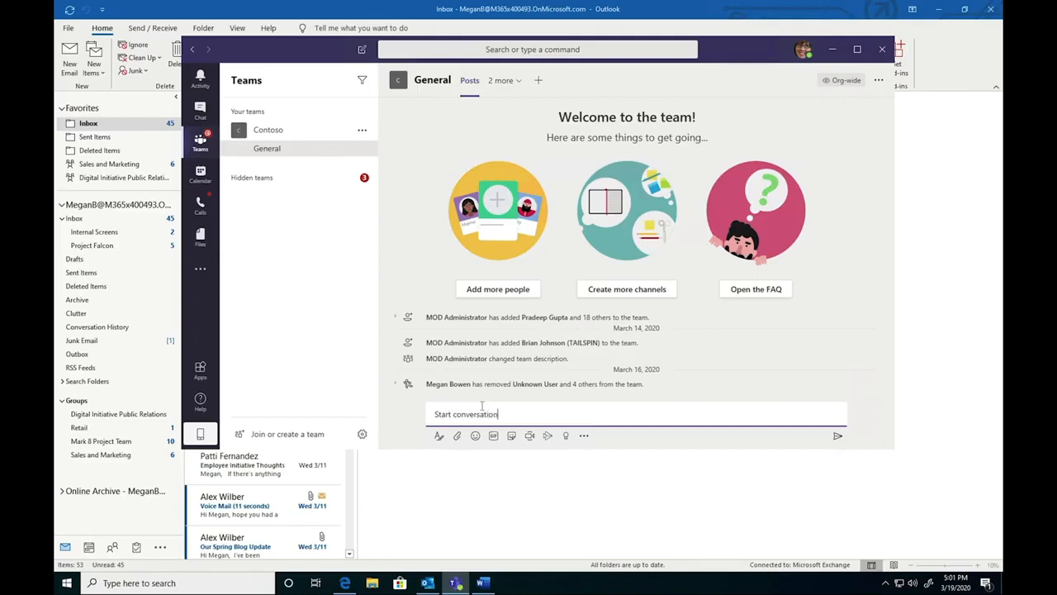
pyautogui.press('Return')
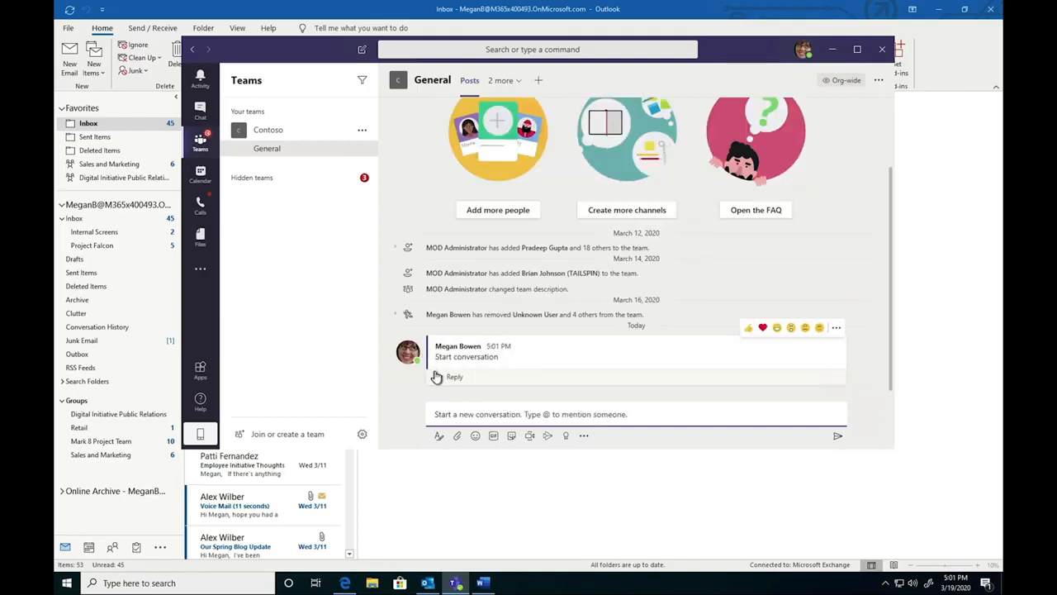
# Answer the "Start conversation" post in its thread with the text "Reply"
pyautogui.click(496, 366)
pyautogui.write('Re')
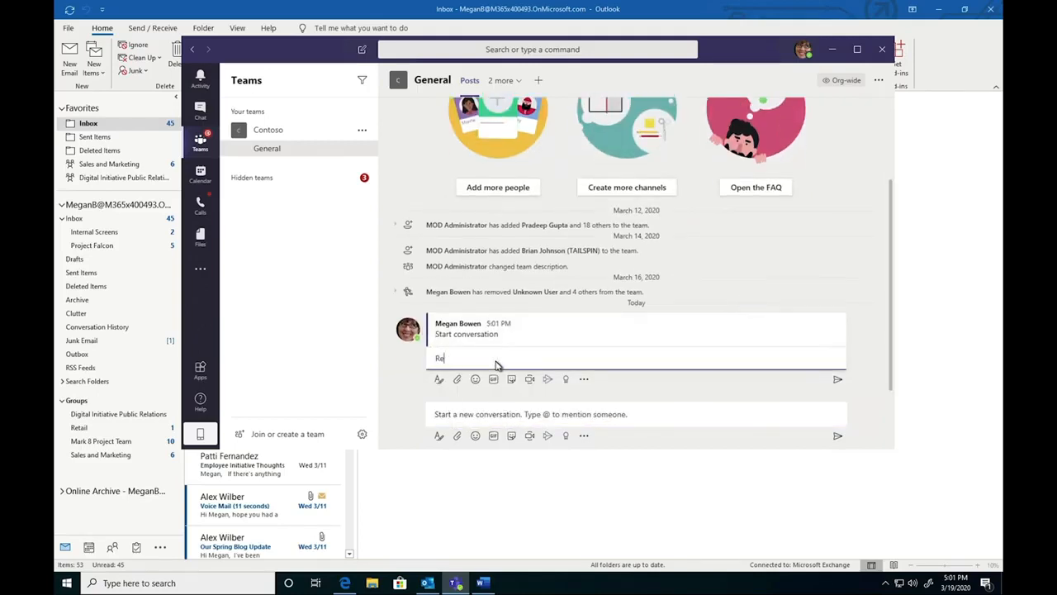
pyautogui.write('ply')
pyautogui.press('Return')
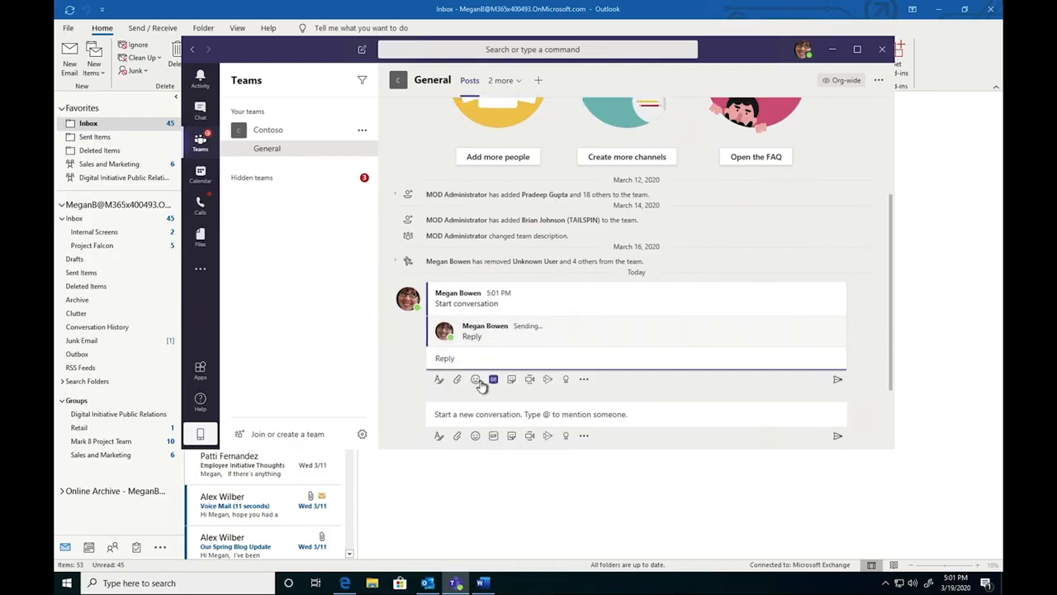
# Find GIFs for "fun" and post the "fun fun fun" GIF as a new conversation in the General channel
pyautogui.click(493, 435)
pyautogui.write('fun')
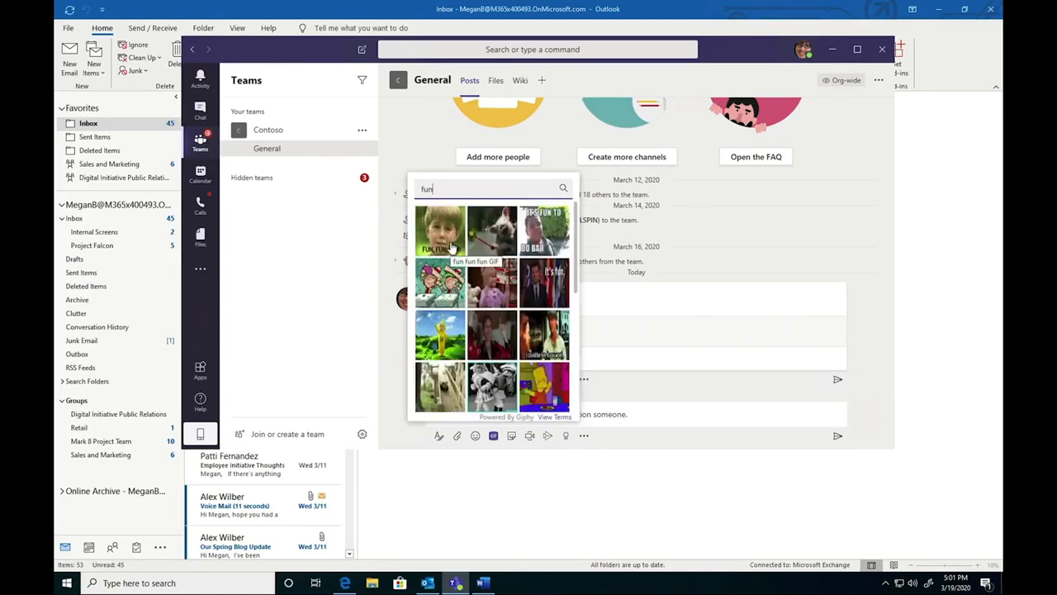
pyautogui.click(450, 246)
pyautogui.press('Return')
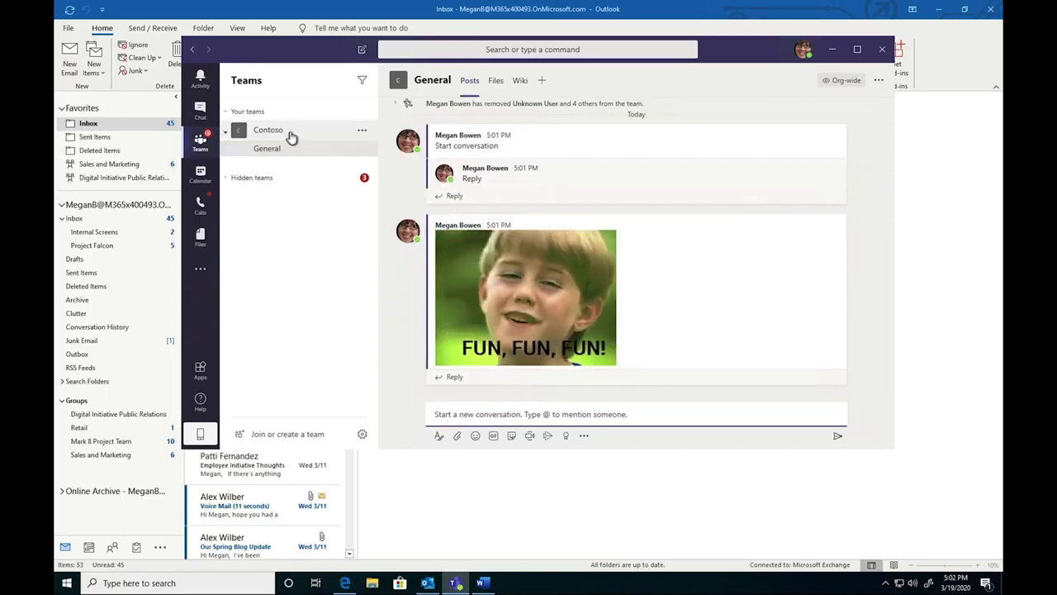
# Open XT1050 Usability test 2.3.docx from the files of the Mark 8 Project Team's Design channel in desktop Word
pyautogui.click(231, 180)
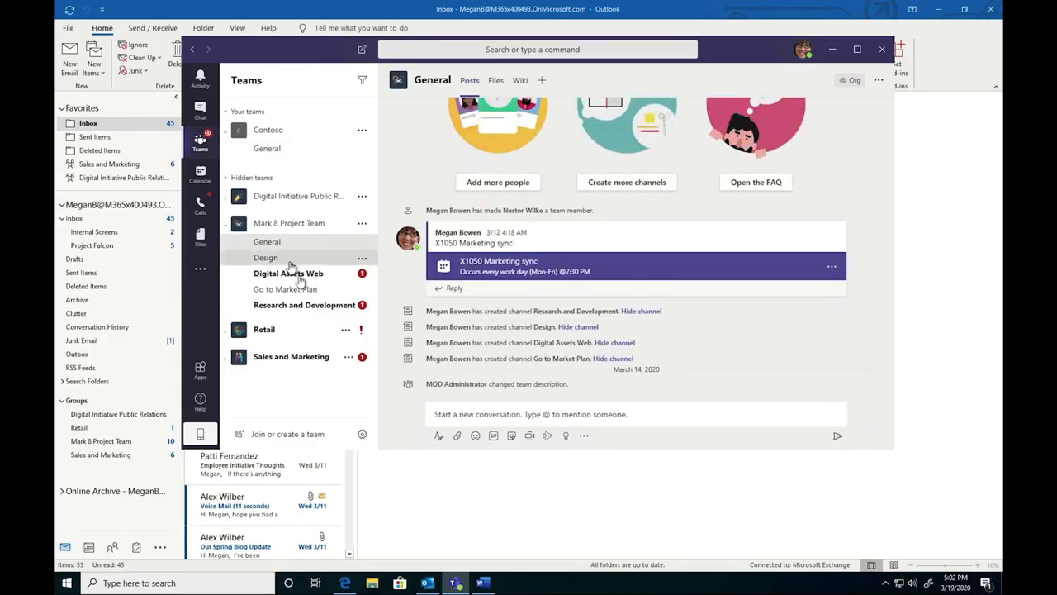
pyautogui.click(289, 260)
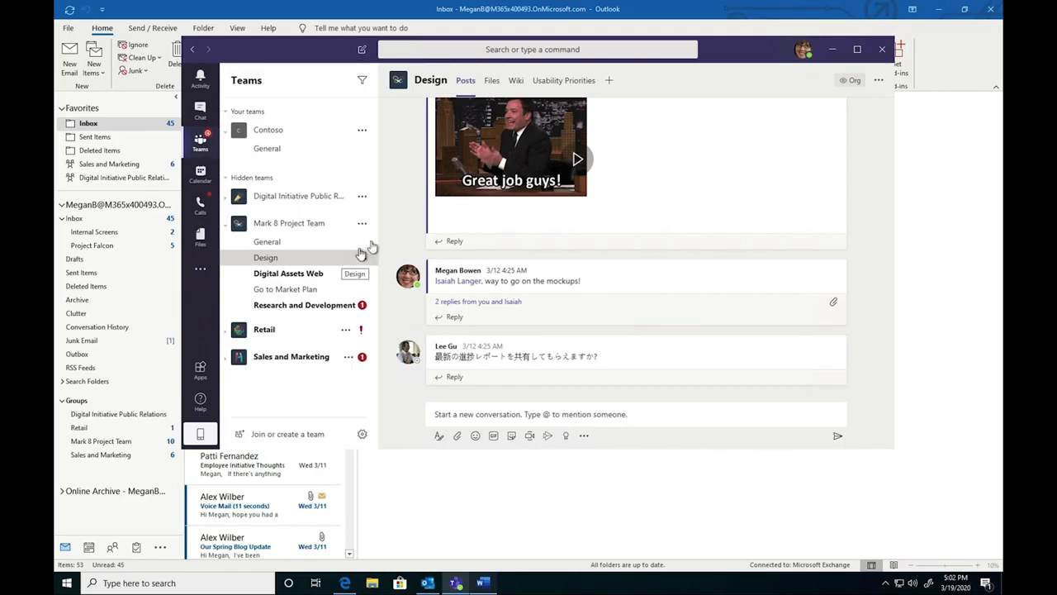
pyautogui.click(492, 82)
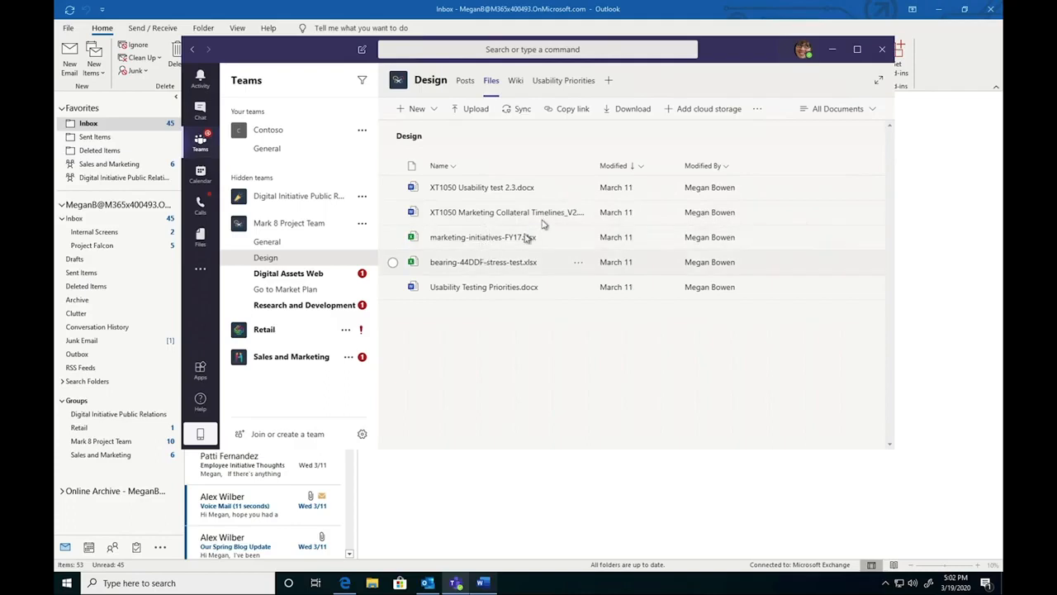
pyautogui.click(578, 189)
pyautogui.moveTo(628, 195)
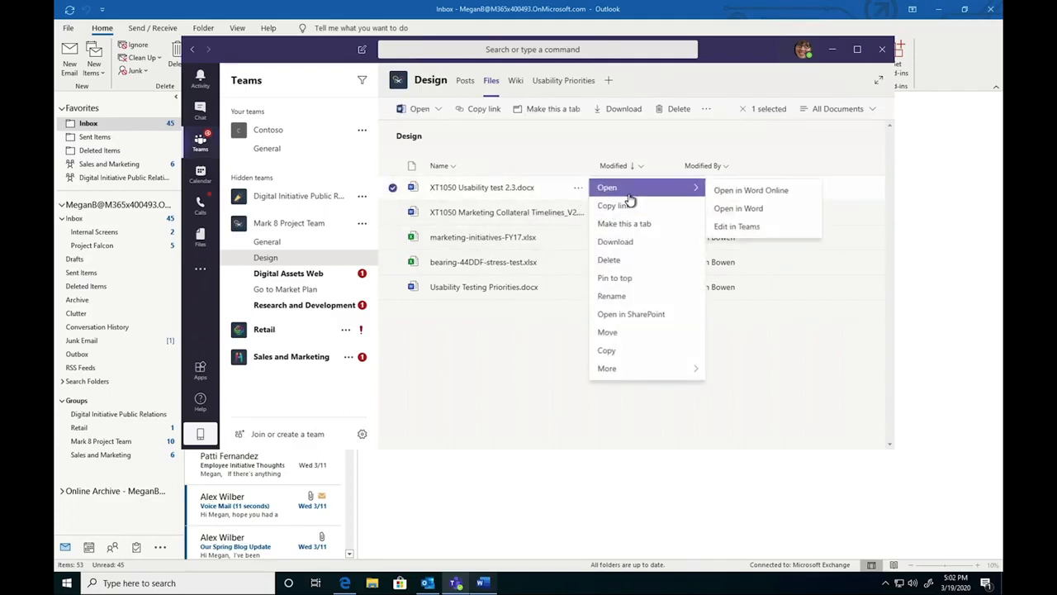
pyautogui.click(739, 208)
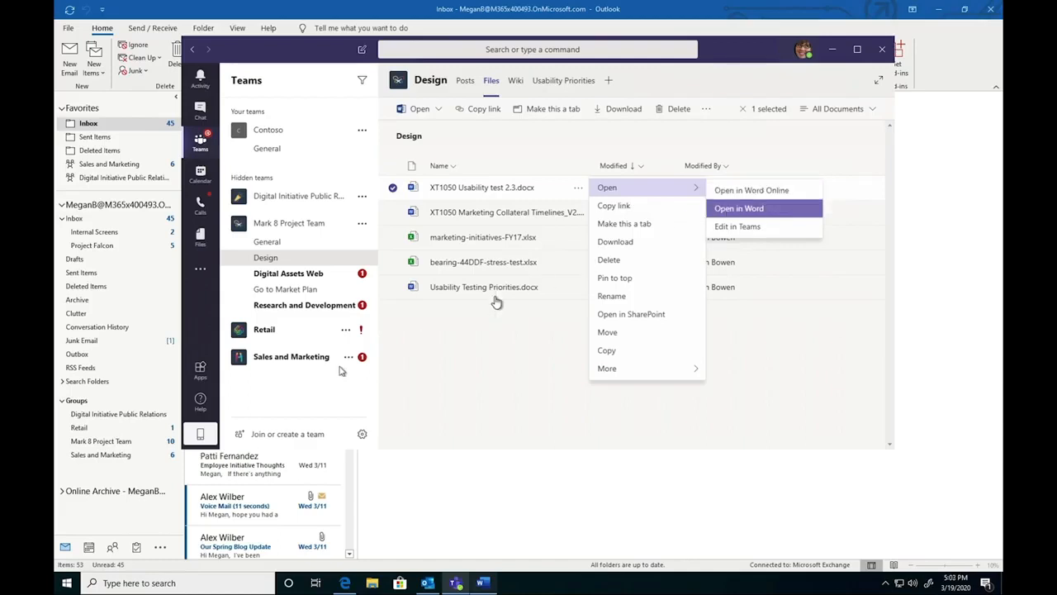
pyautogui.click(483, 582)
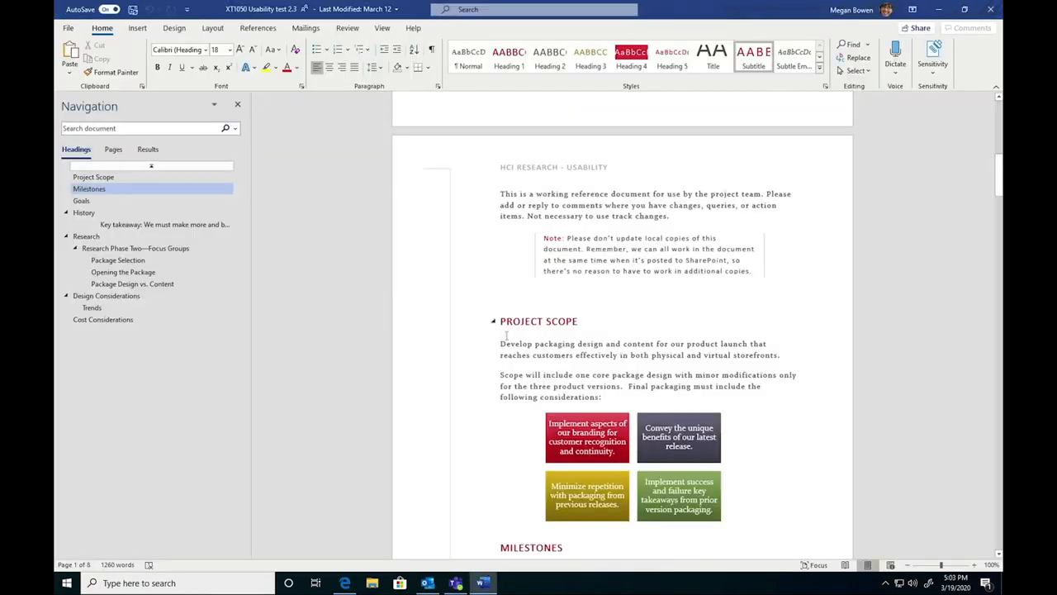
# Look through the usability test document down to the Research section and back to its title page, and close it
pyautogui.scroll(-10, 507, 334)
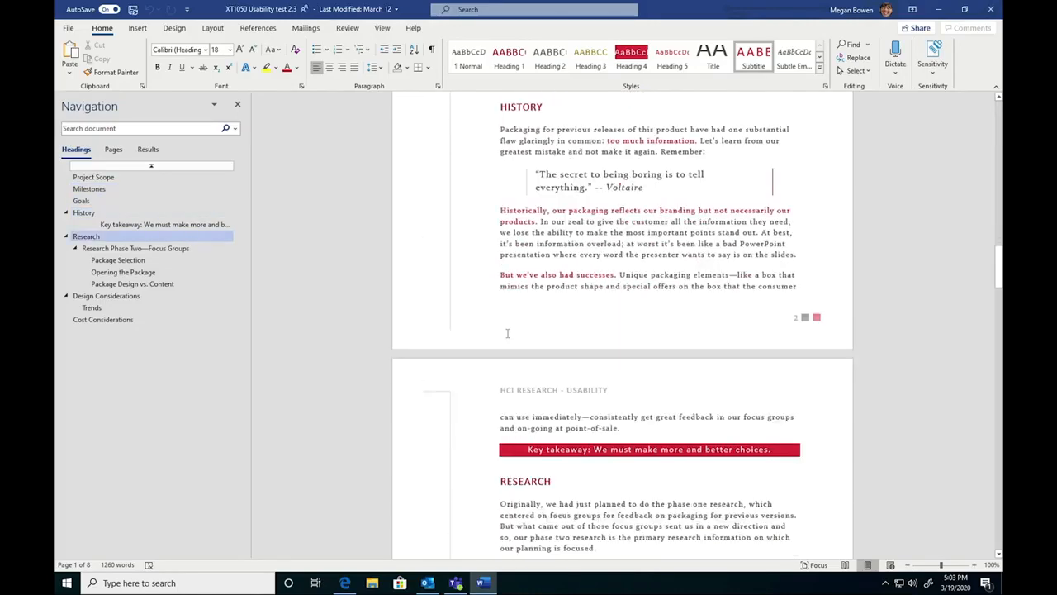
pyautogui.scroll(-5, 507, 334)
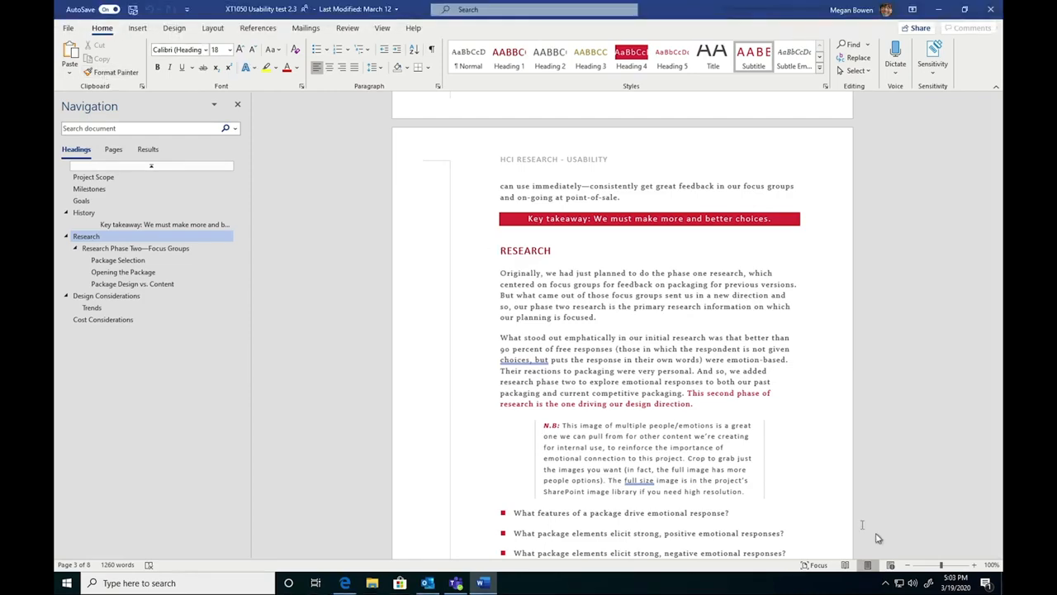
pyautogui.scroll(15, 853, 520)
pyautogui.scroll(12, 853, 520)
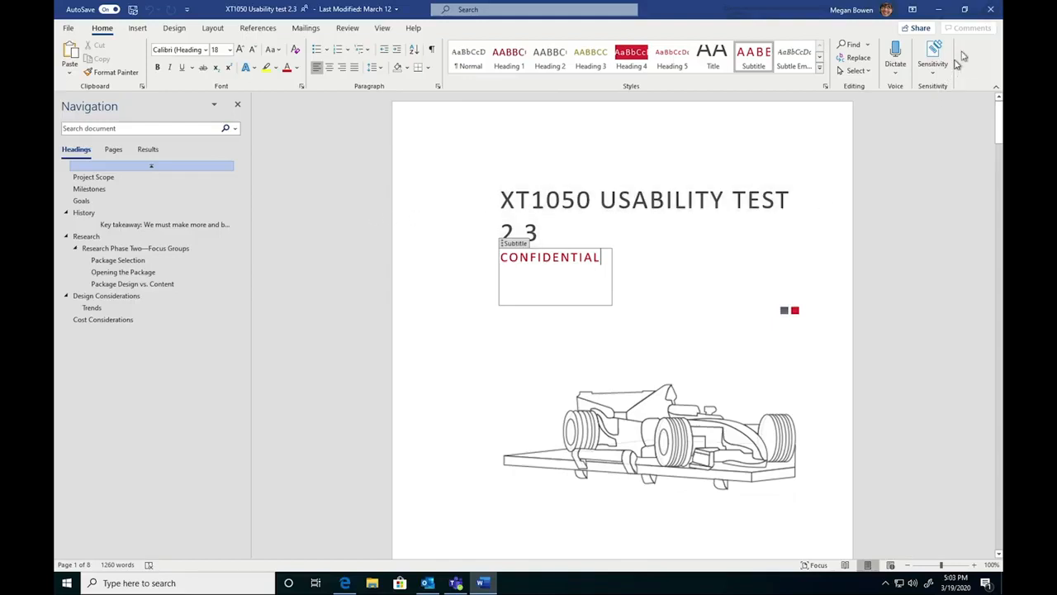
pyautogui.click(990, 9)
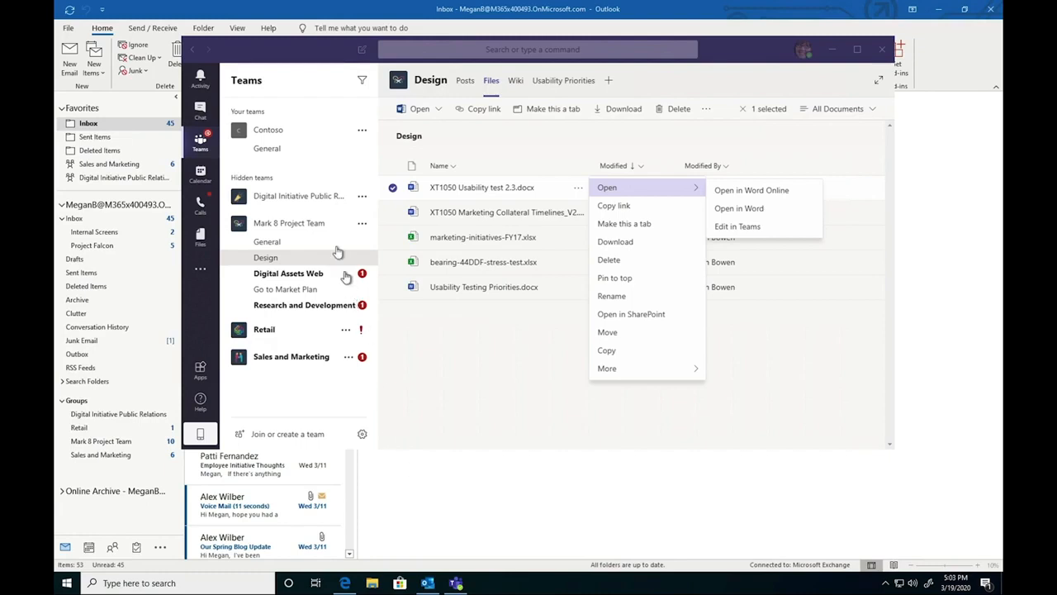
# View the General channel of the Digital Initiative Public Relations team and open the Mark 8 Project Team's General channel
pyautogui.click(329, 198)
pyautogui.click(314, 216)
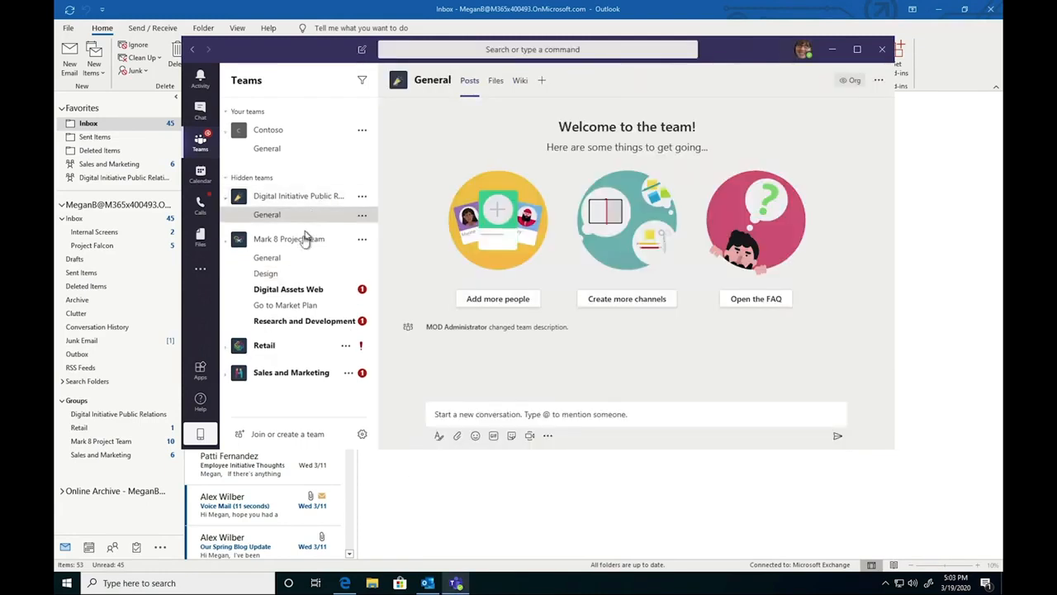
pyautogui.click(296, 261)
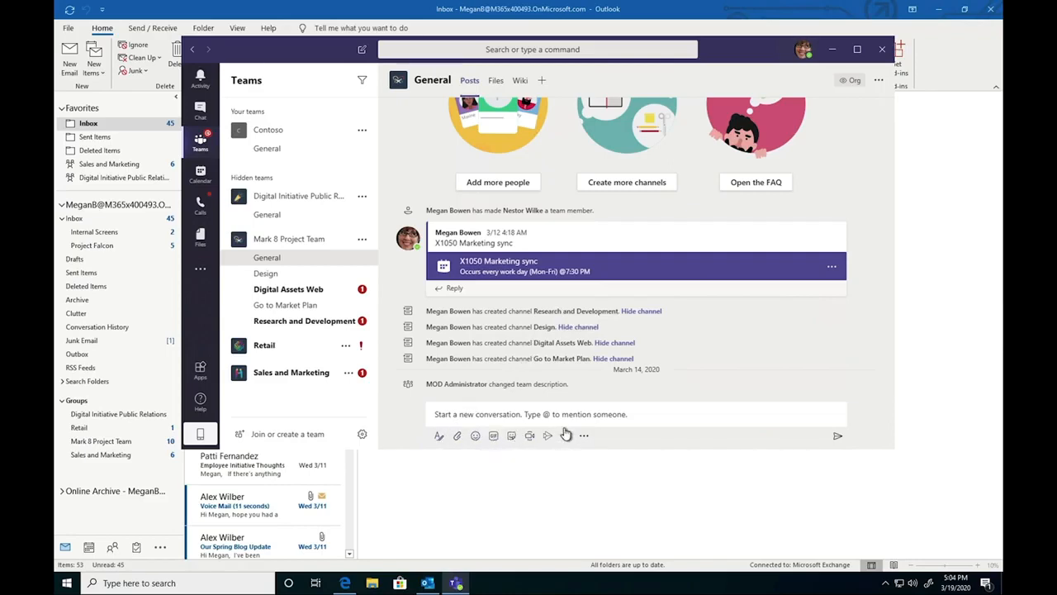
# Draft an announcement with the headline "We're working from home" and the body "Working from home habits will be shared by HR"
pyautogui.click(439, 435)
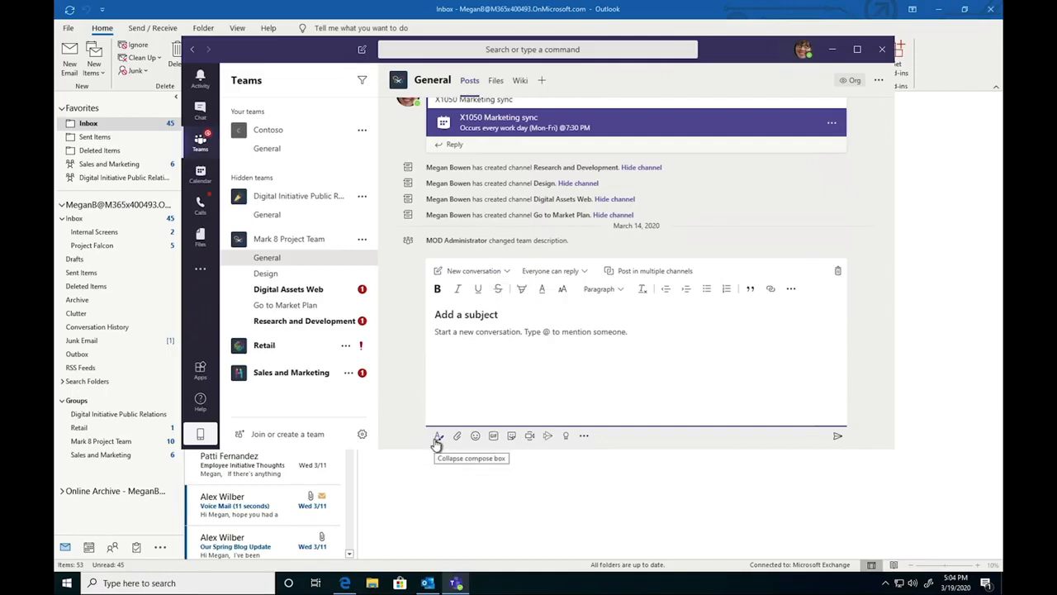
pyautogui.click(494, 276)
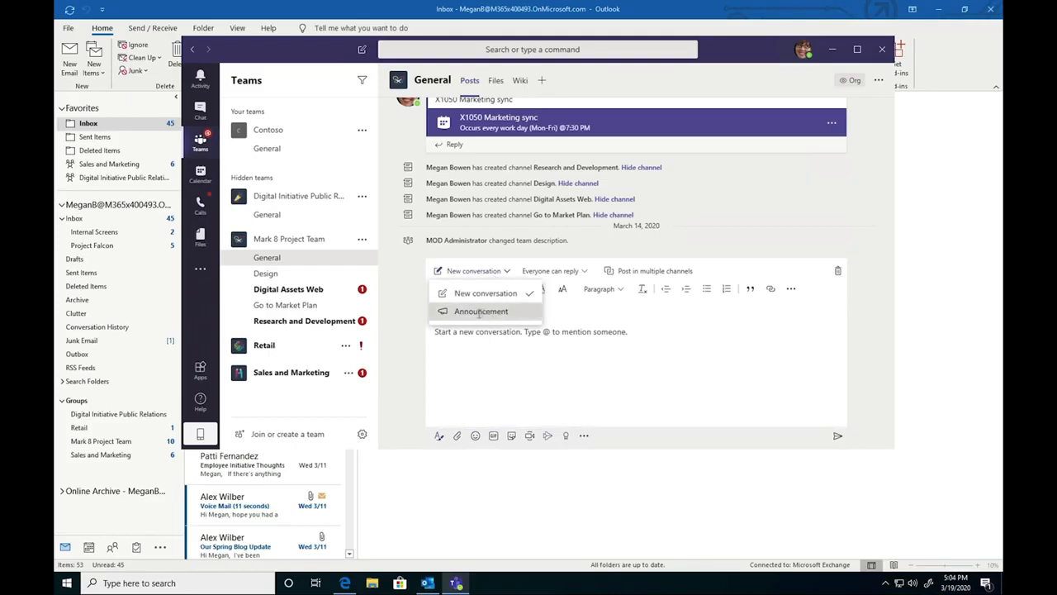
pyautogui.click(480, 311)
pyautogui.write("We're working from home")
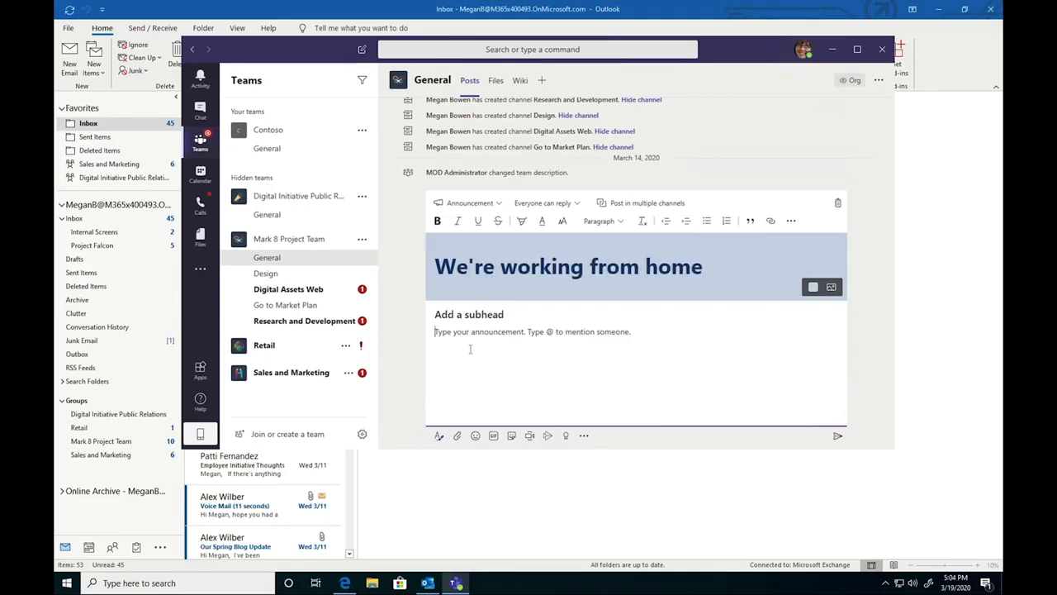
pyautogui.write('Working from home habits will sh')
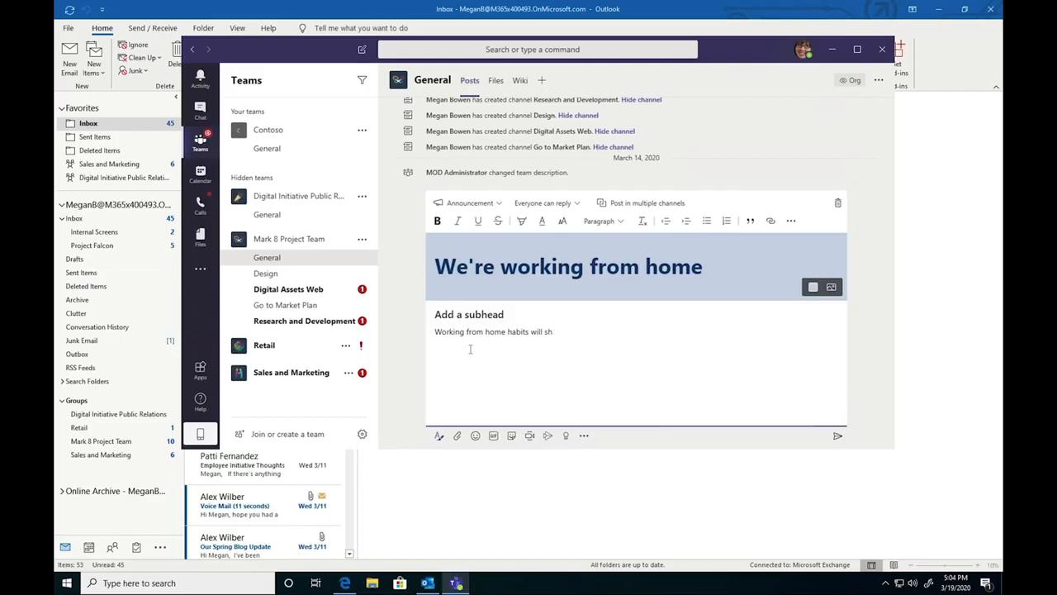
pyautogui.write(' HR')
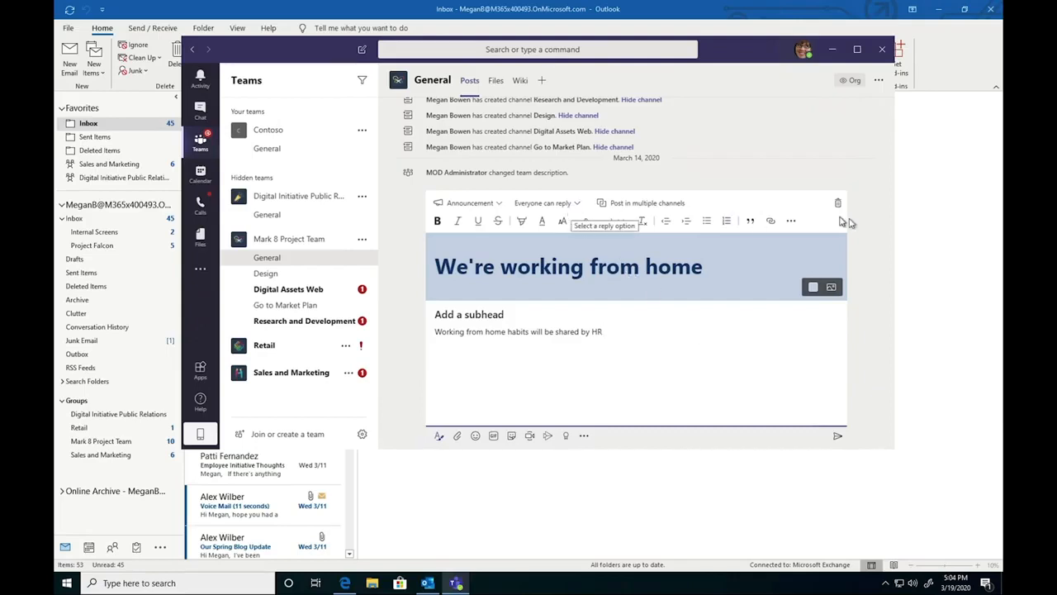
# Mark the announcement as important, limit replies to "You and moderators can reply", and post it
pyautogui.click(790, 223)
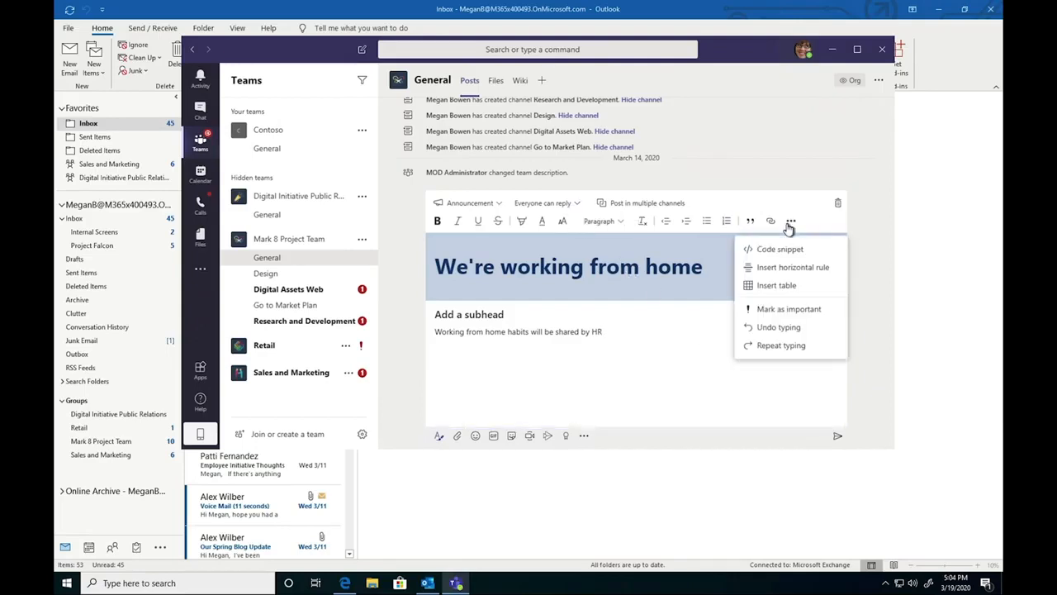
pyautogui.click(795, 309)
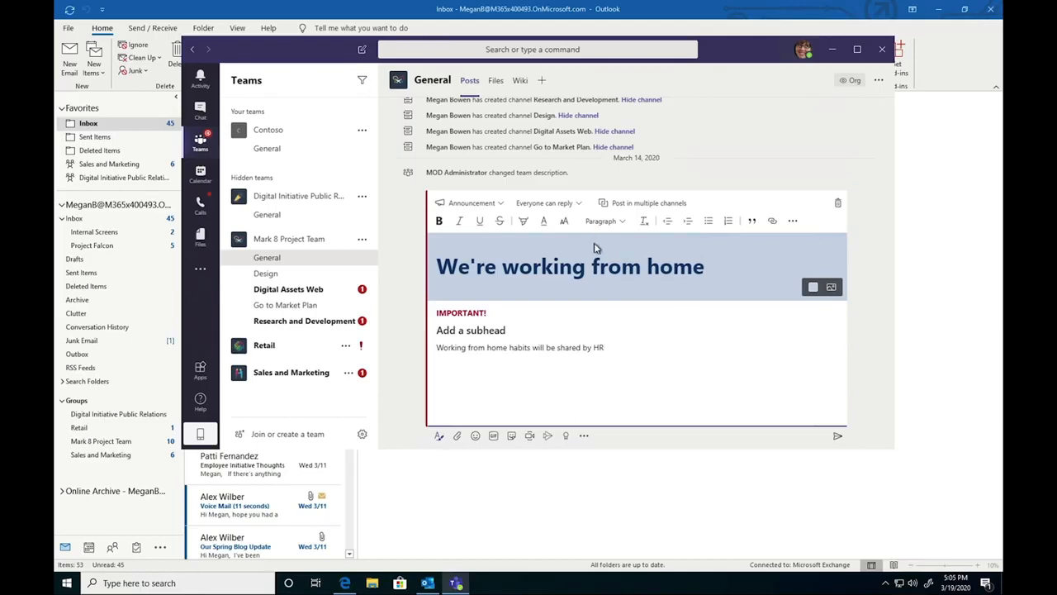
pyautogui.click(577, 204)
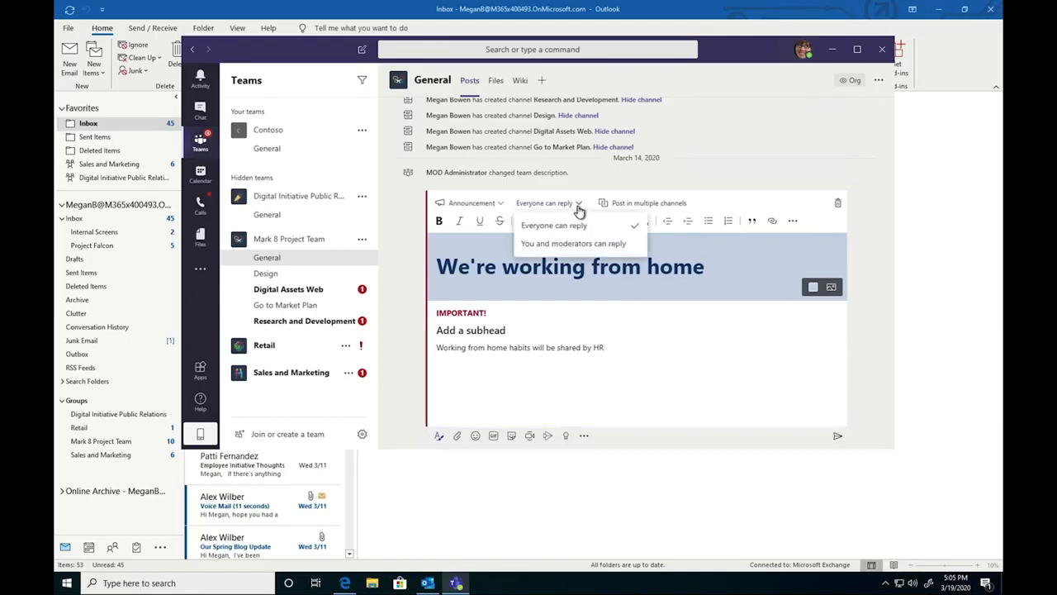
pyautogui.click(583, 243)
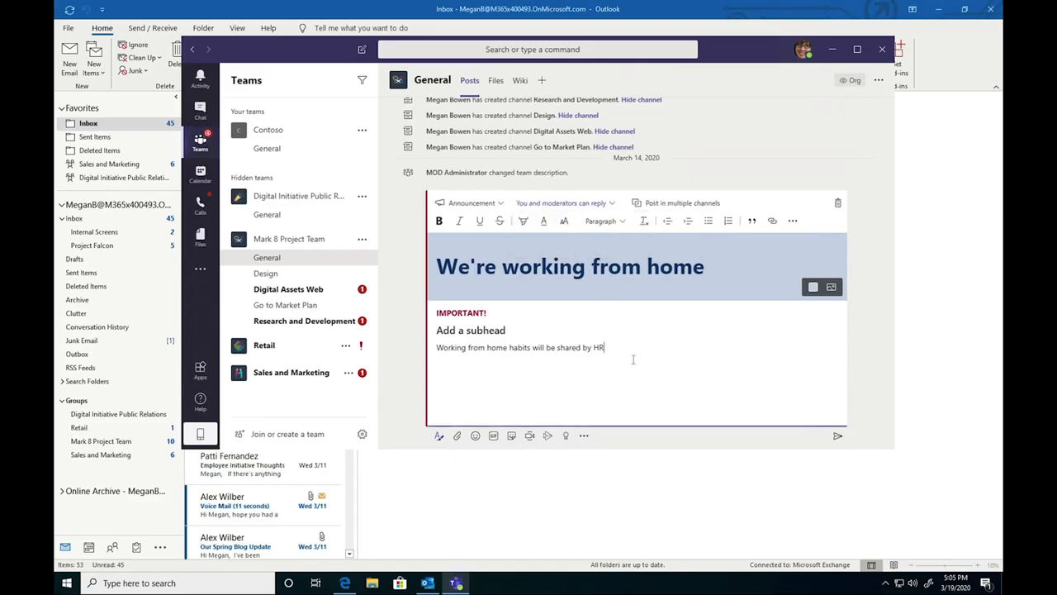
pyautogui.click(837, 435)
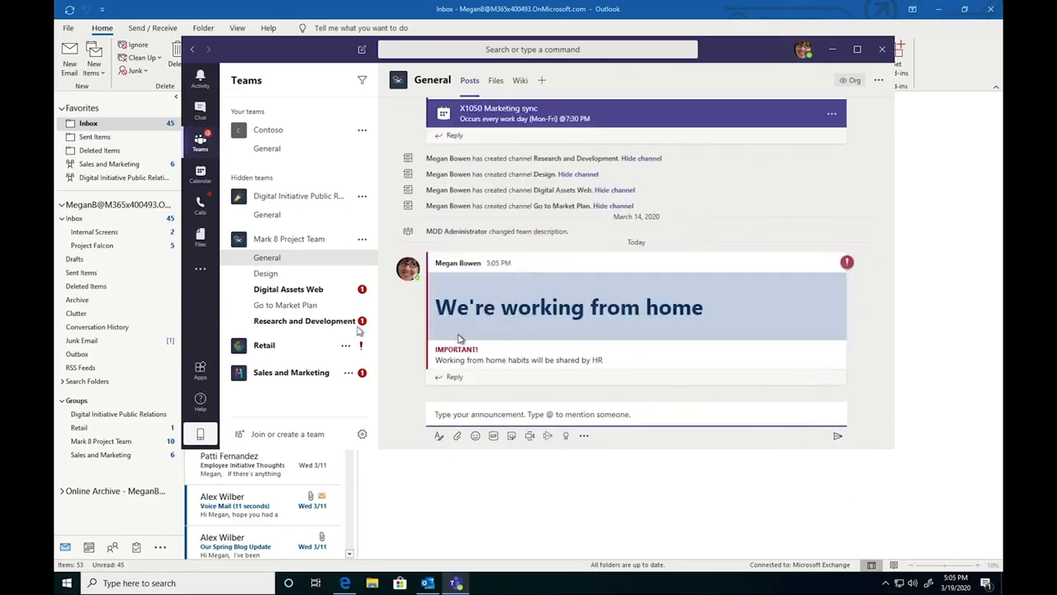
# View the options for creating a team or joining one with a code, and return to the Contoso team's General channel
pyautogui.click(259, 435)
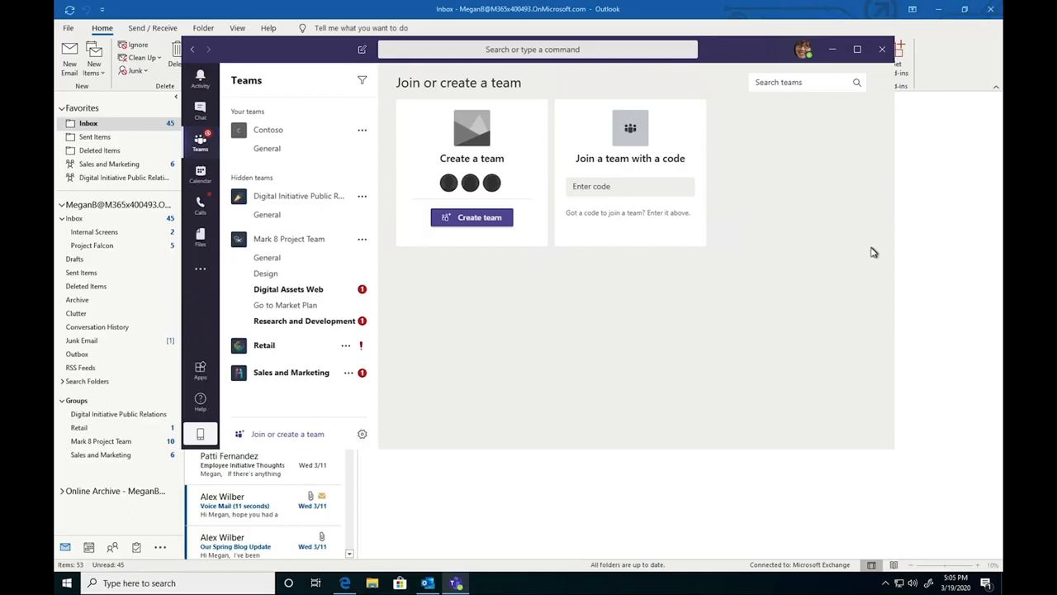
pyautogui.click(642, 191)
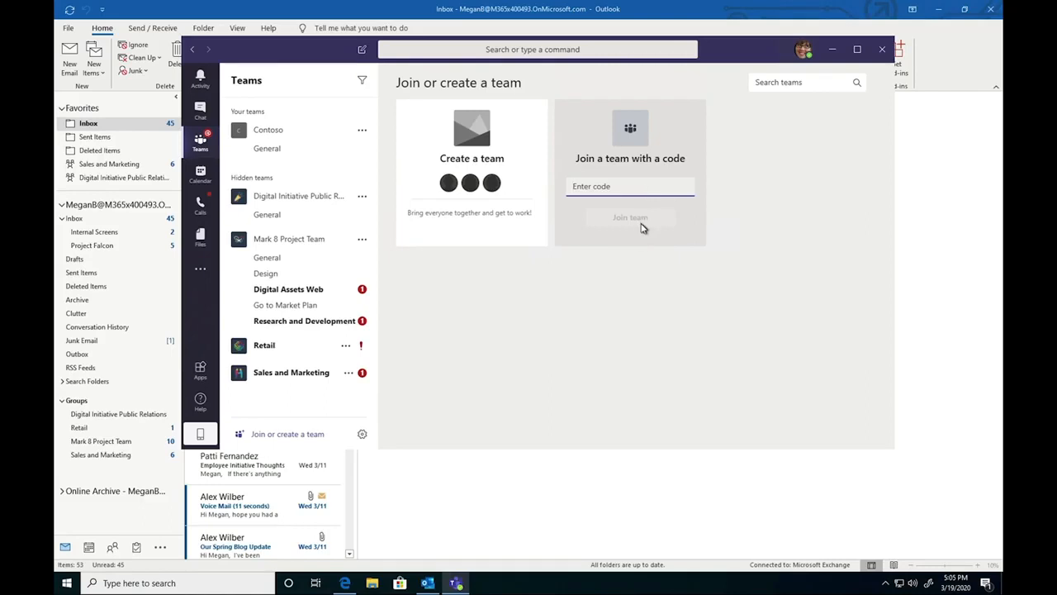
pyautogui.click(297, 147)
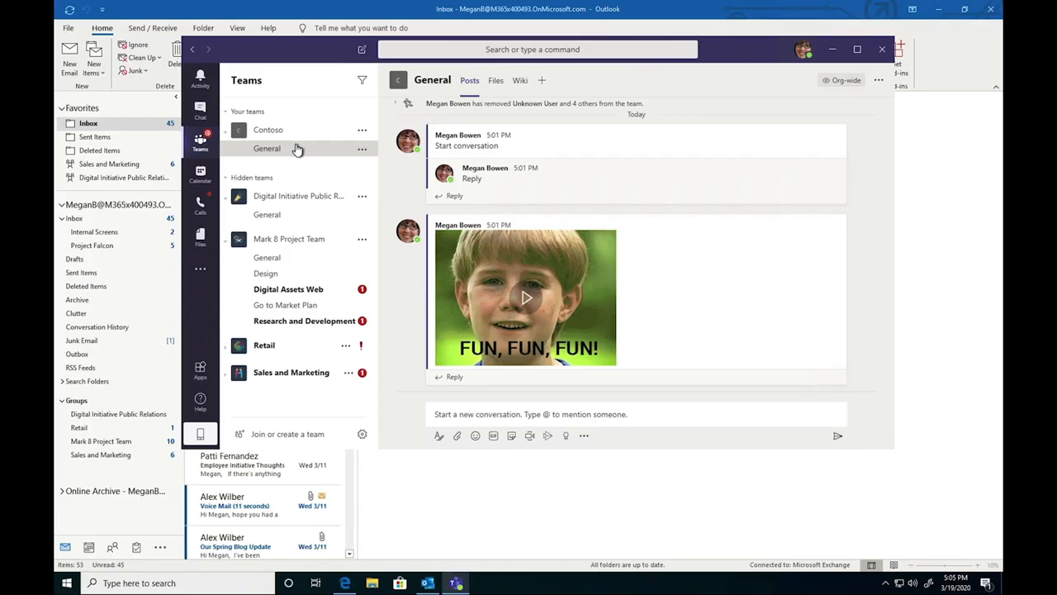
# Compare the Teams calendar with the Outlook calendar for March 2020, and look through the Teams work week
pyautogui.click(203, 173)
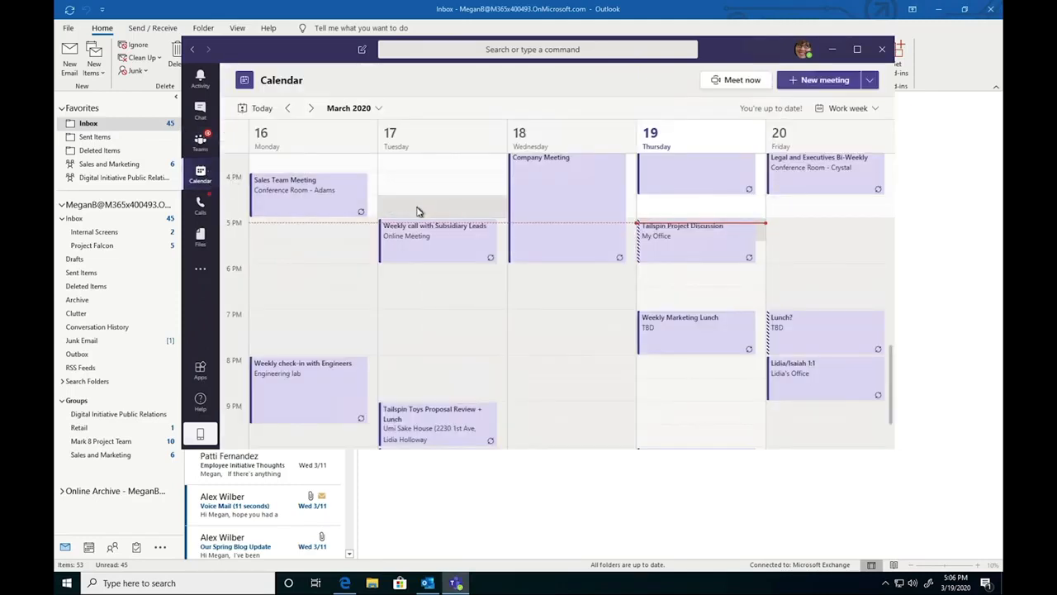
pyautogui.click(86, 556)
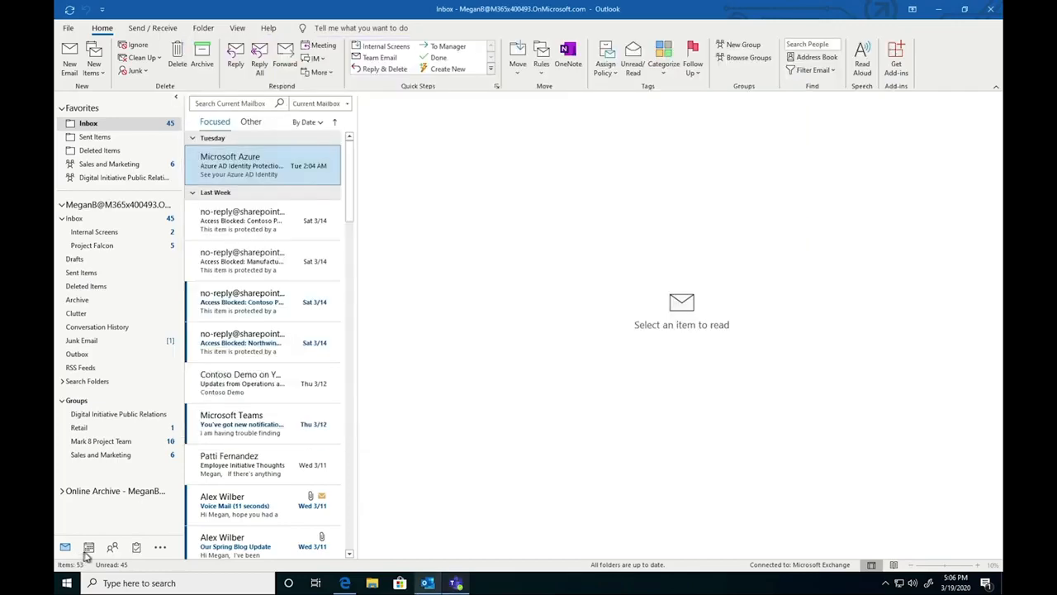
pyautogui.click(88, 547)
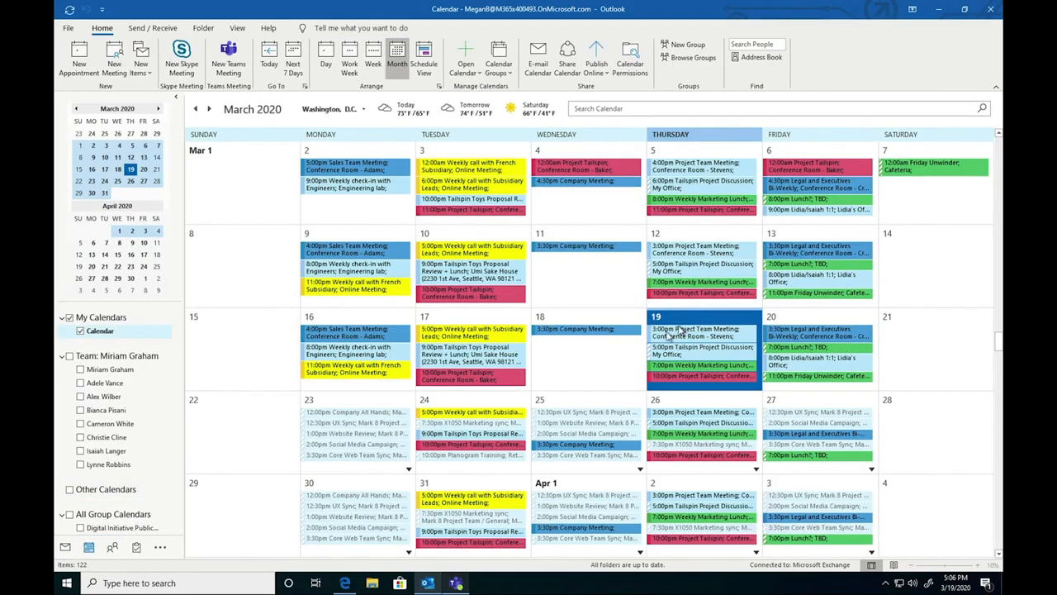
pyautogui.press('super')
pyautogui.click(455, 582)
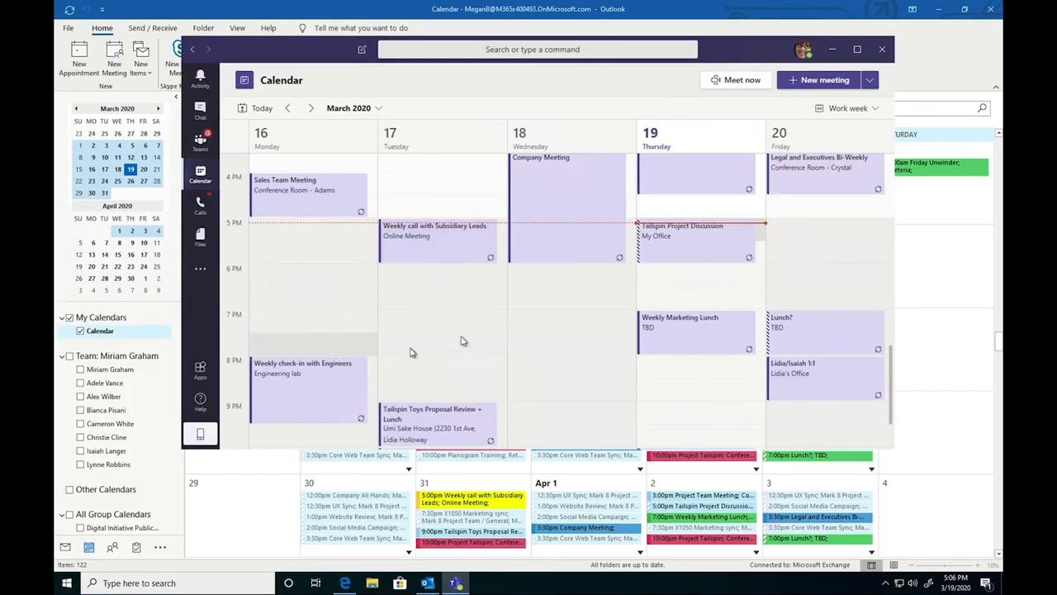
pyautogui.scroll(-2, 498, 328)
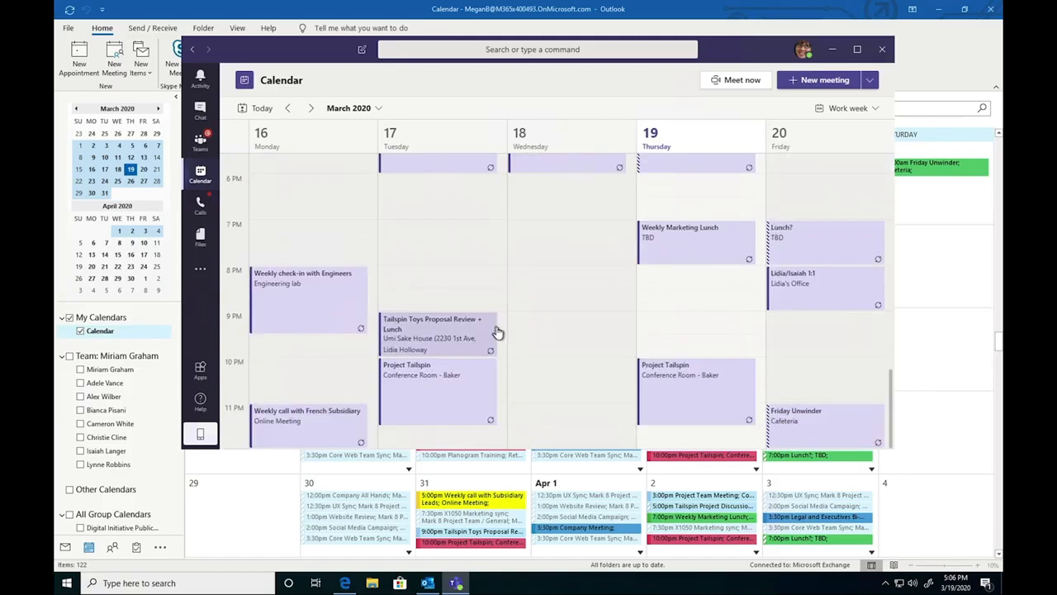
pyautogui.scroll(2, 496, 331)
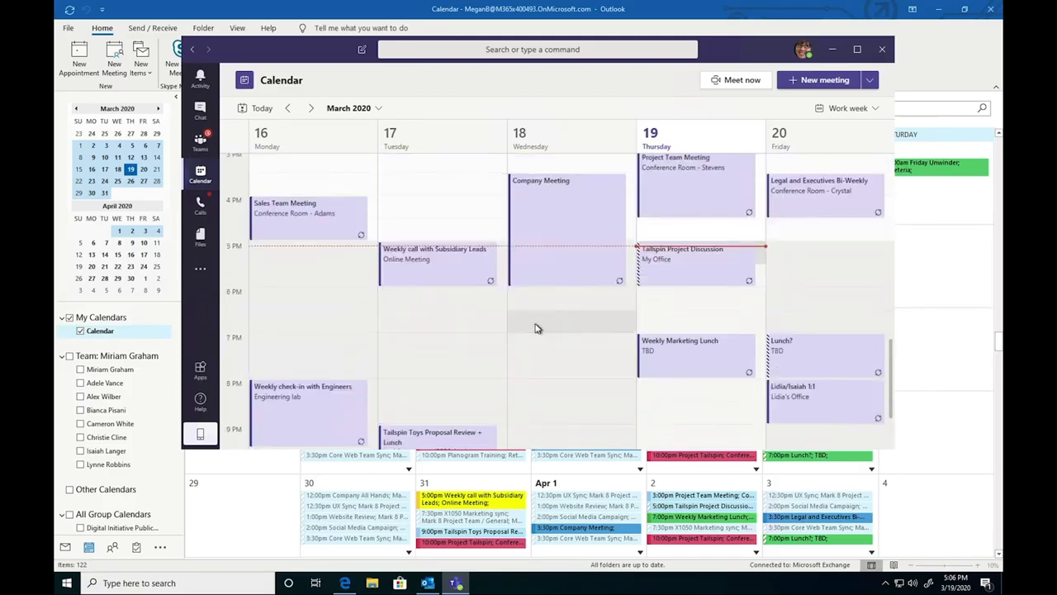
# Create a new meeting titled "HR Brief" and add the sales rep as a required attendee
pyautogui.click(794, 83)
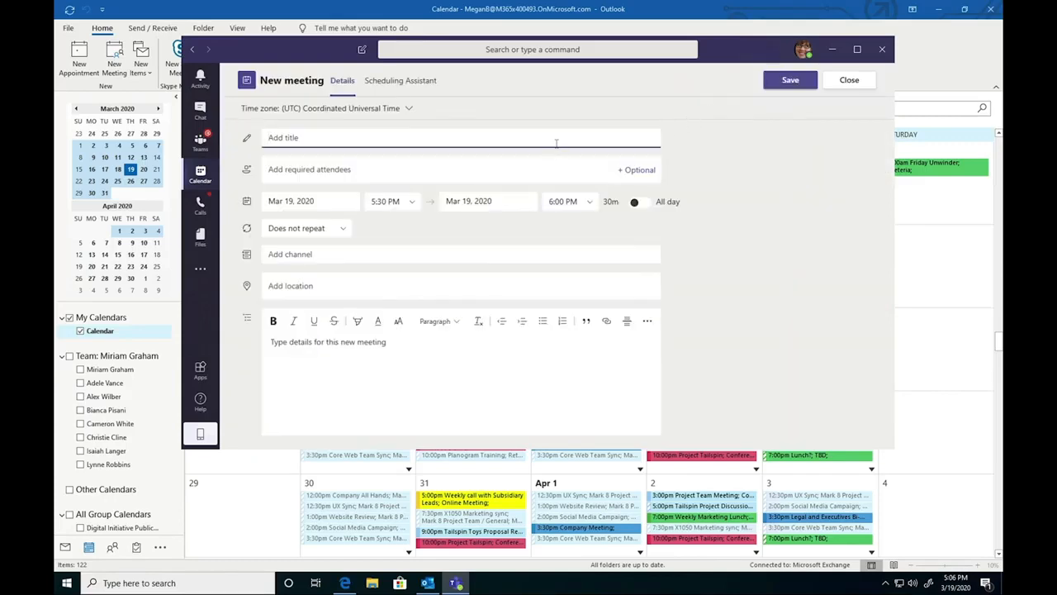
pyautogui.write('HR Brief')
pyautogui.click(544, 165)
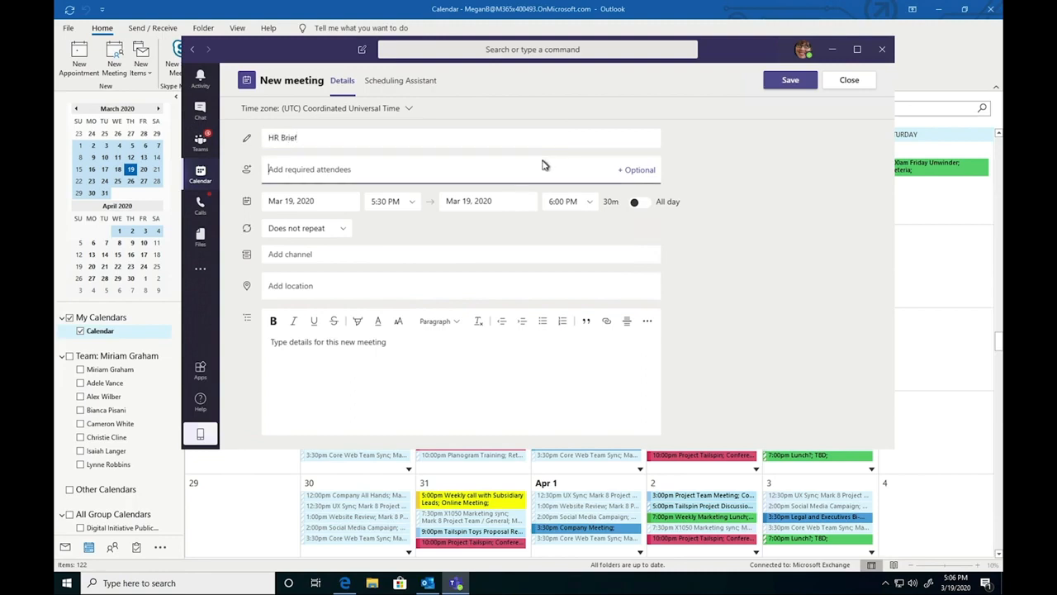
pyautogui.write('isai')
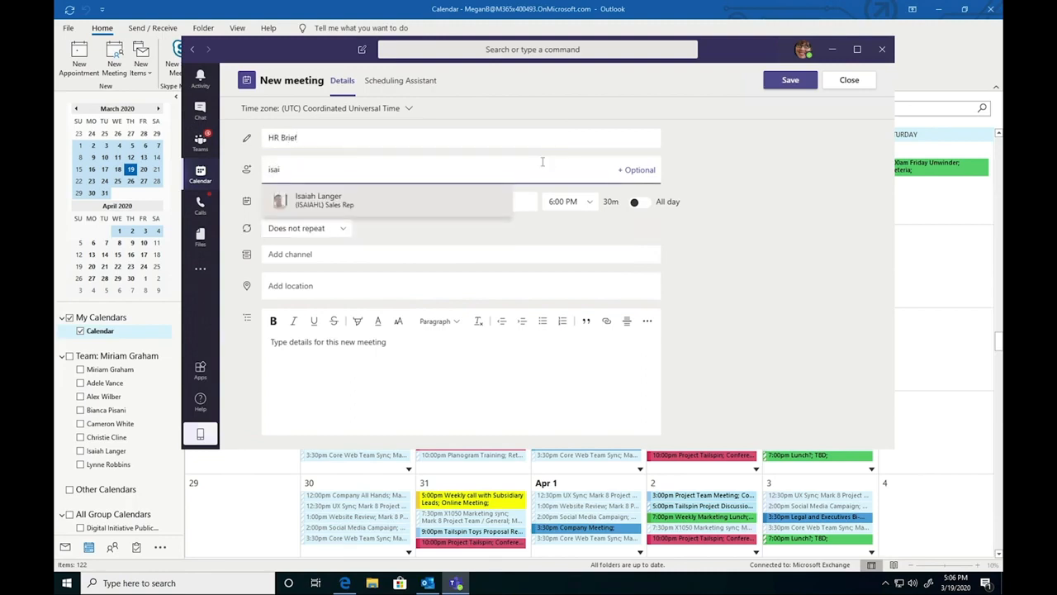
pyautogui.click(413, 200)
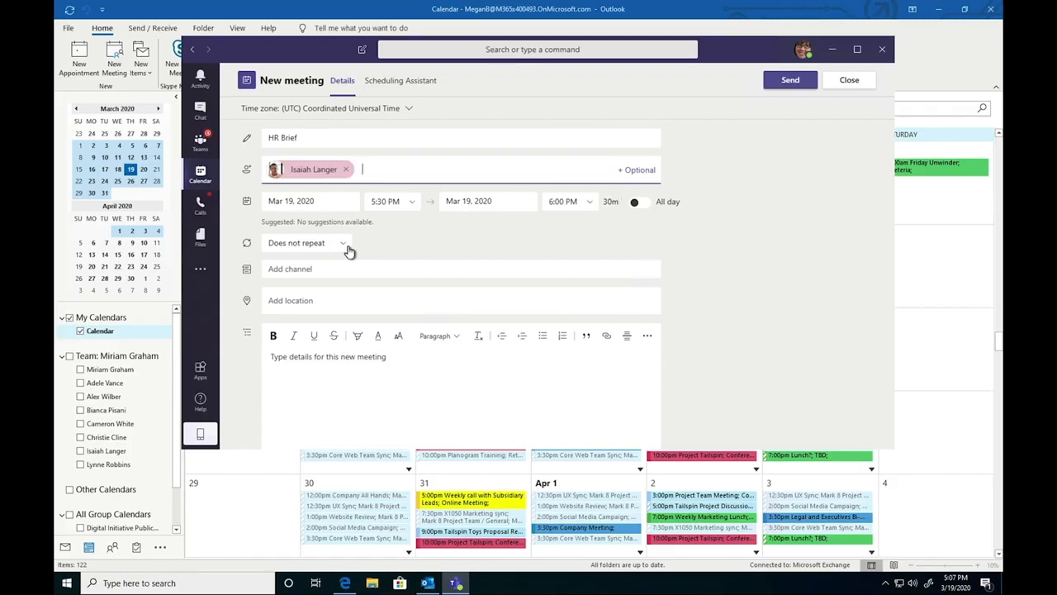
# View the channels available for the meeting, enter the details "What we're going to talk about...", and send the invitation
pyautogui.click(337, 269)
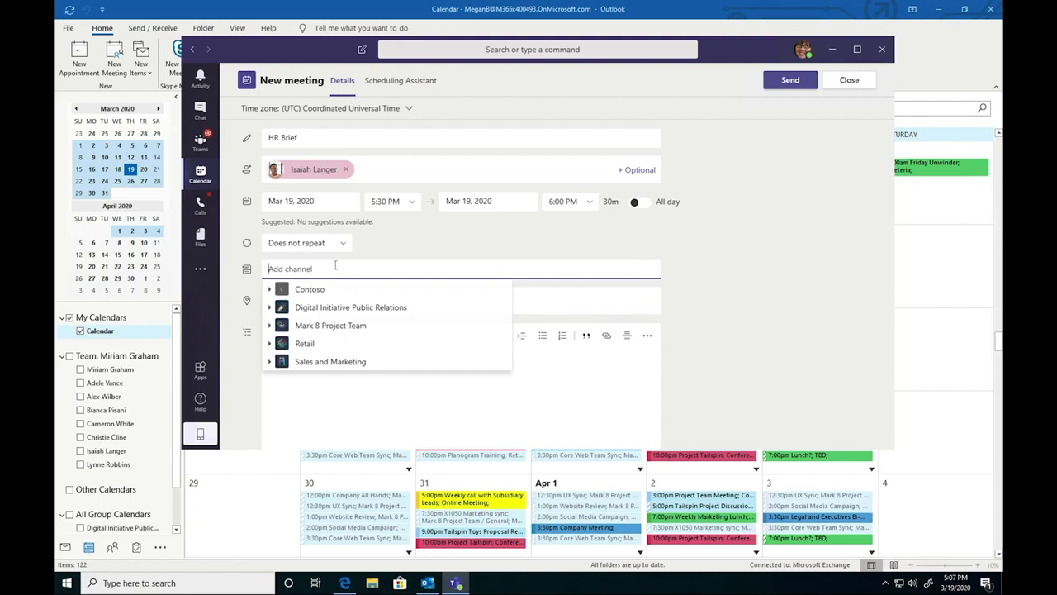
pyautogui.click(810, 277)
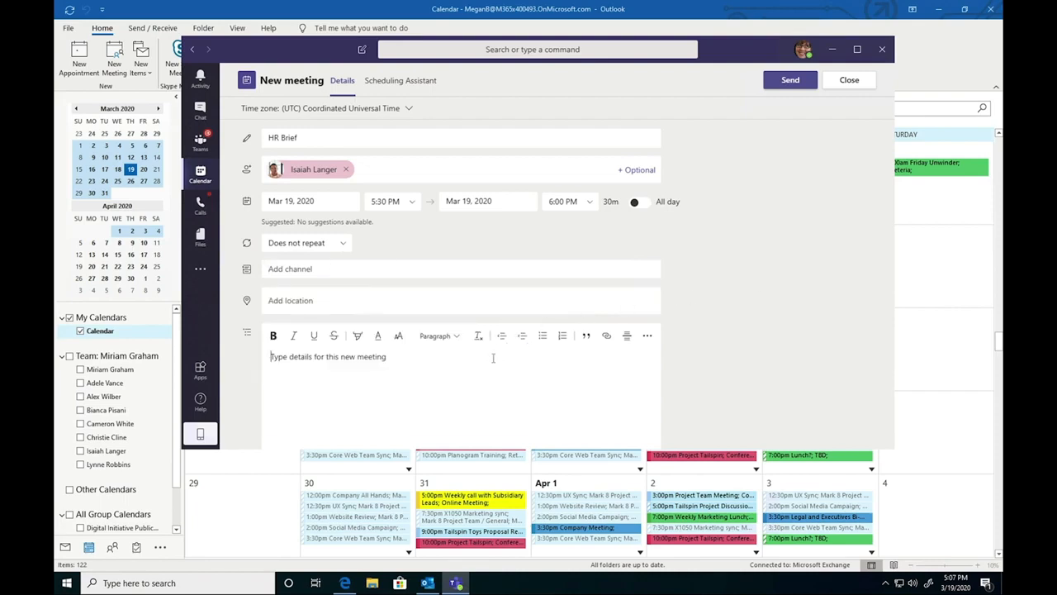
pyautogui.click(493, 356)
pyautogui.write('What ')
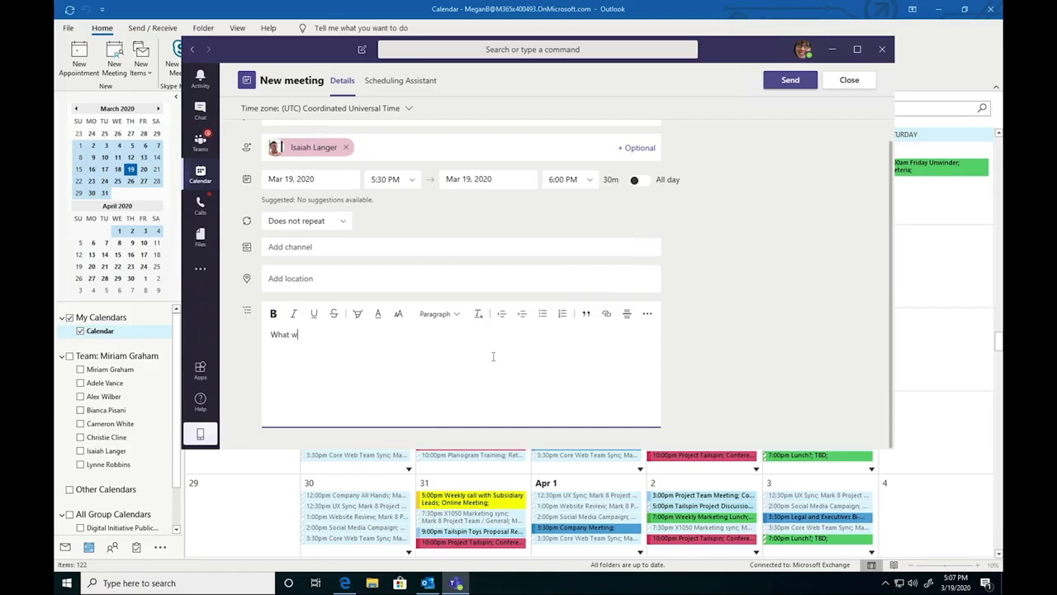
pyautogui.write("we're going to talk about...")
pyautogui.scroll(1, 656, 271)
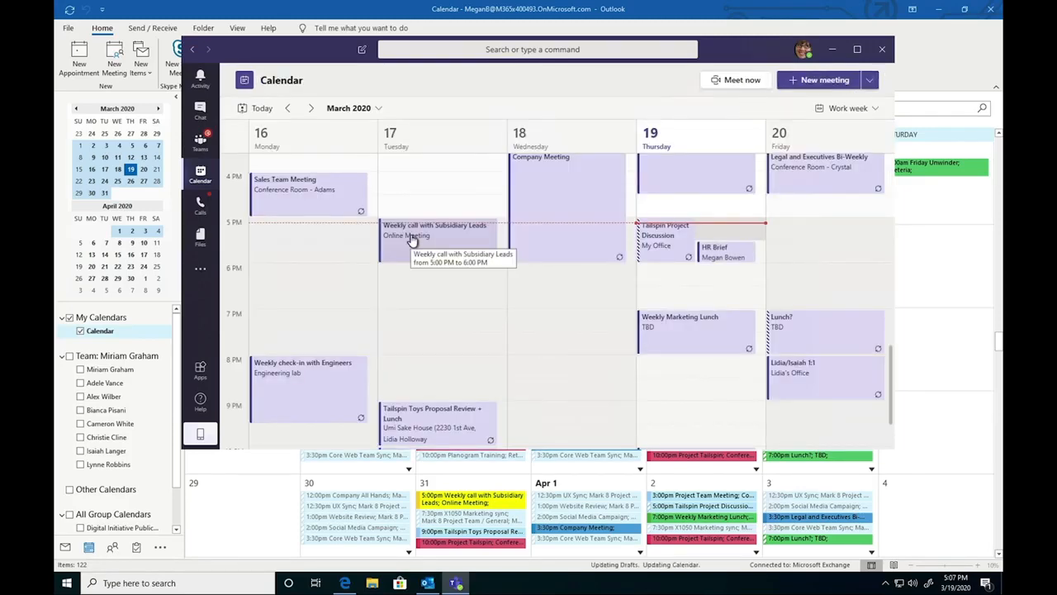
# Look through the calendar's work week and open the HR Brief meeting on Thursday the 19th
pyautogui.scroll(4, 558, 241)
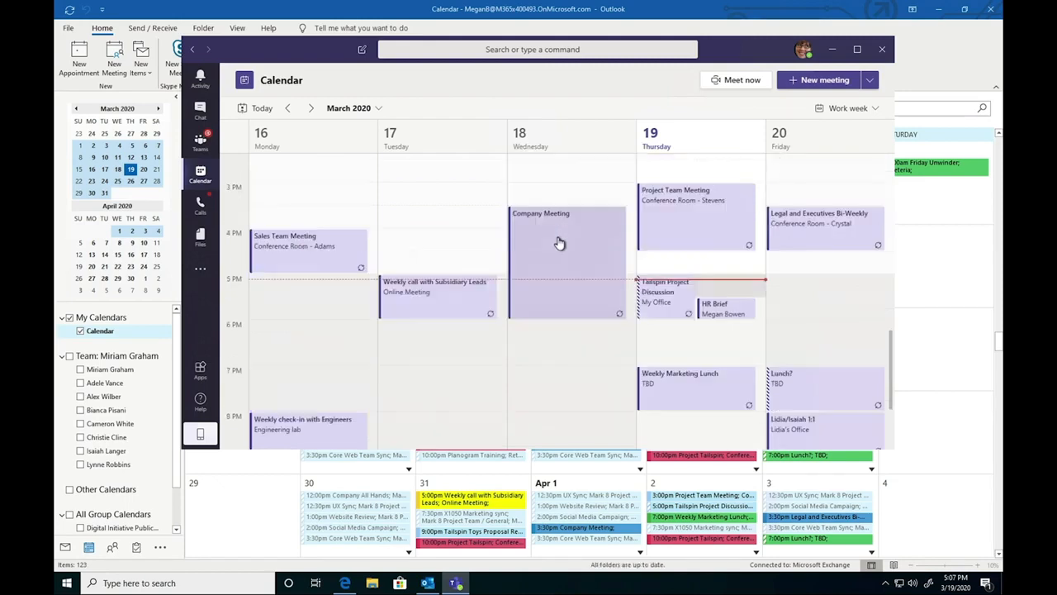
pyautogui.scroll(-4, 558, 241)
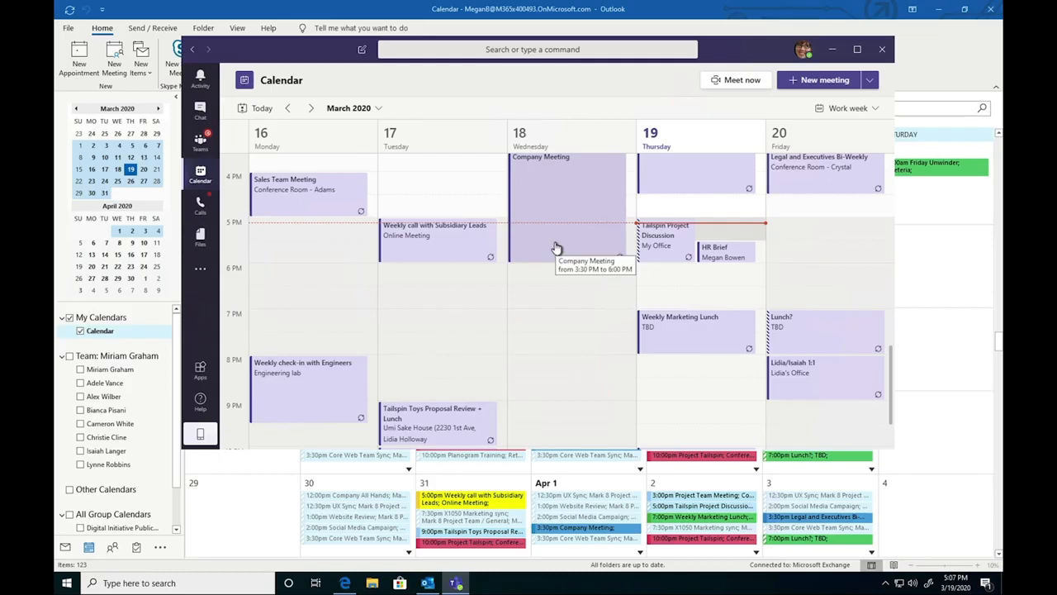
pyautogui.click(701, 259)
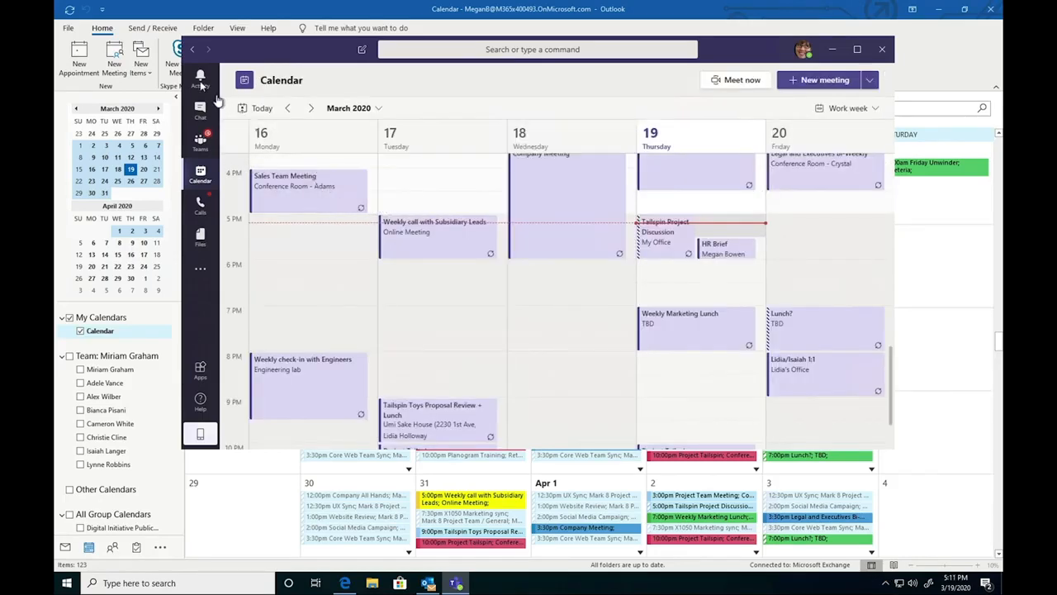
# Review the activity feed, viewing the reaction in the Monthly Reports channel and a mention in the Mark 8 Project Team's Design channel
pyautogui.click(200, 80)
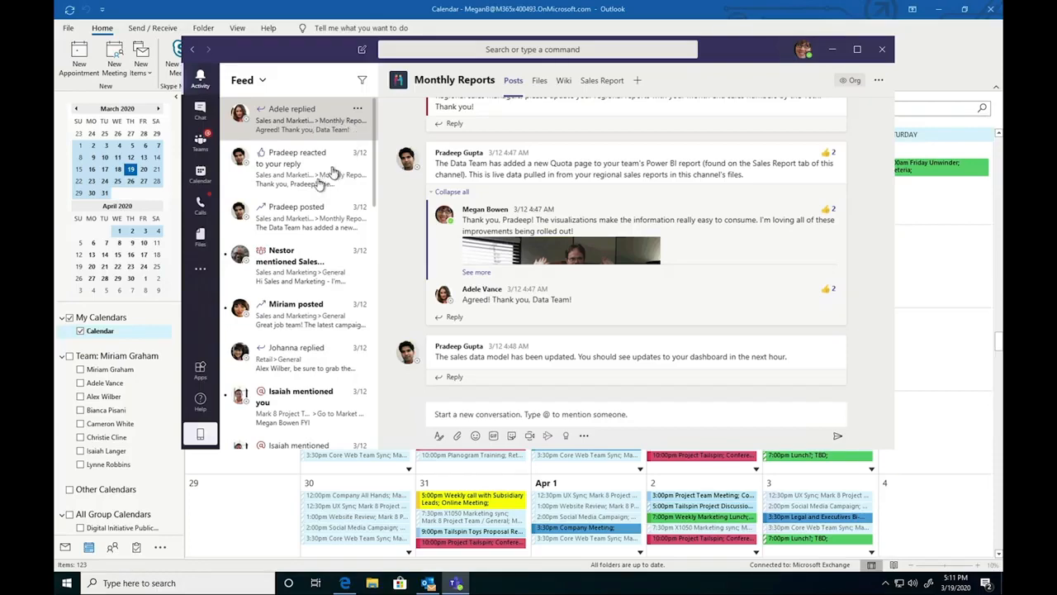
pyautogui.click(312, 190)
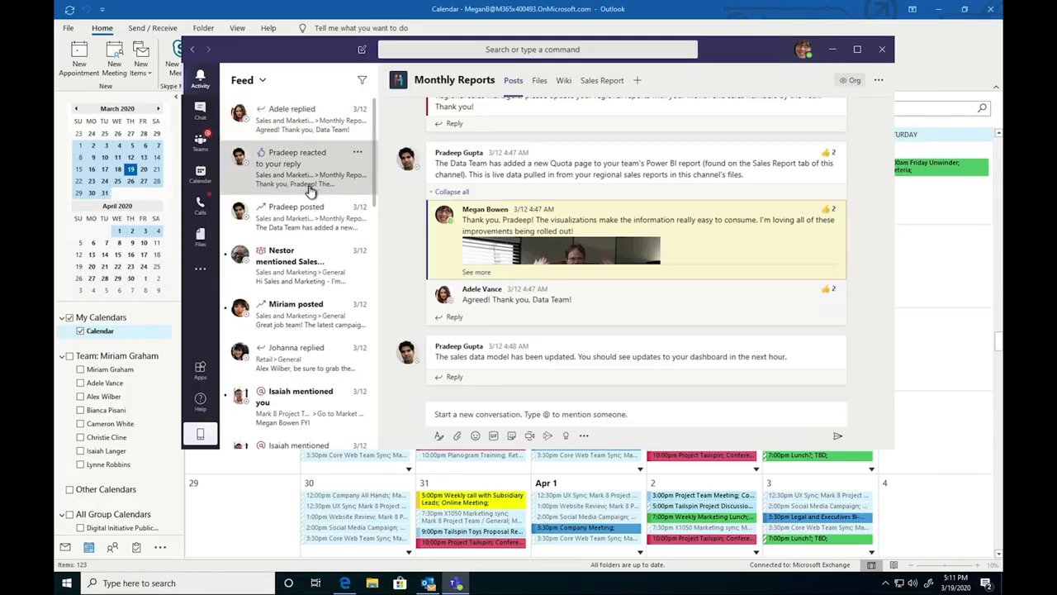
pyautogui.scroll(-1, 311, 190)
pyautogui.scroll(-10, 310, 192)
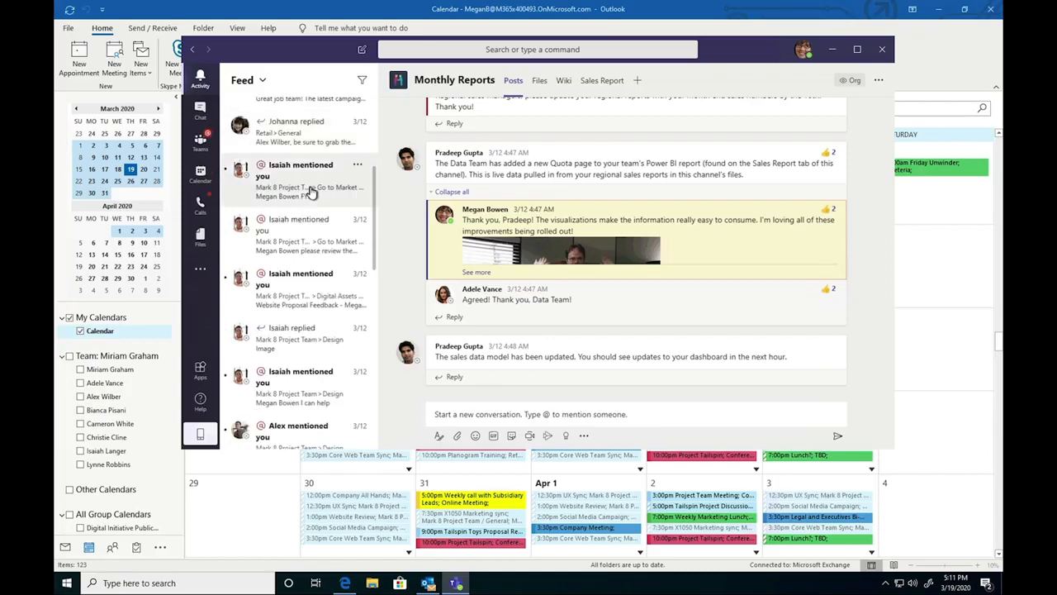
pyautogui.scroll(5, 310, 192)
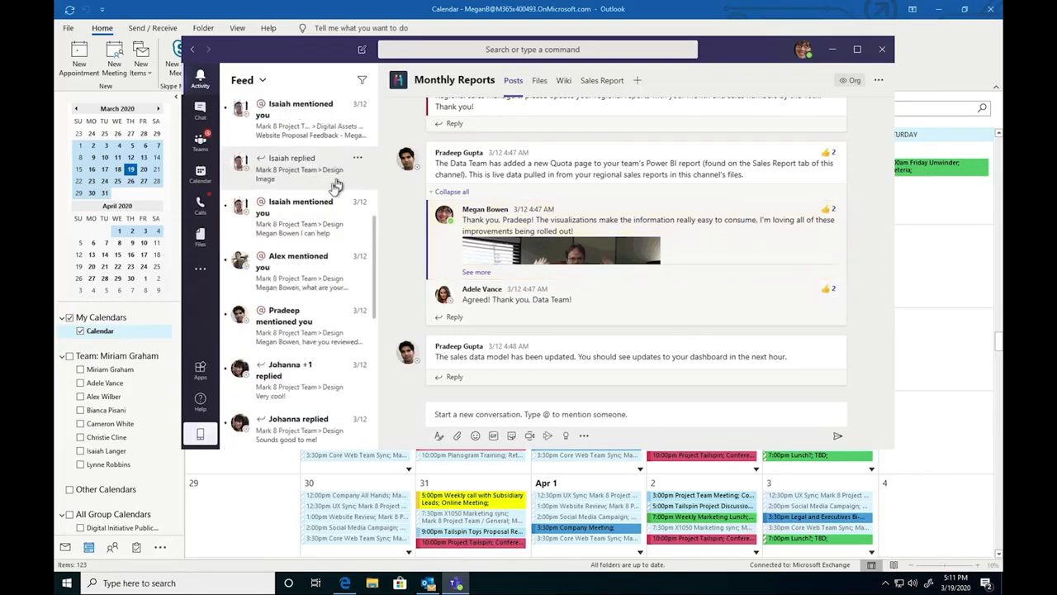
pyautogui.click(309, 230)
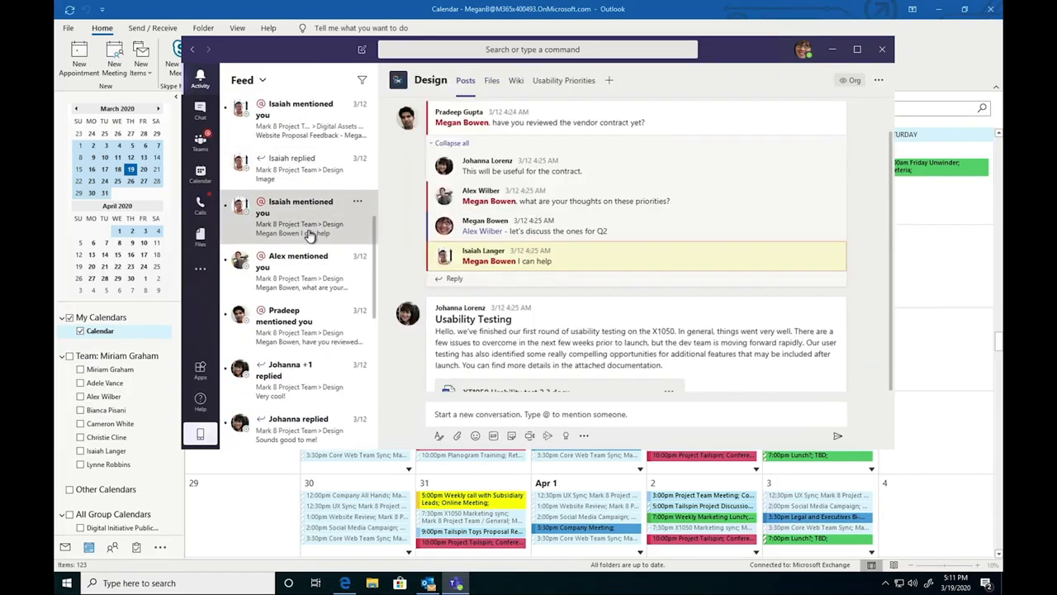
pyautogui.scroll(-5, 309, 234)
pyautogui.scroll(10, 310, 236)
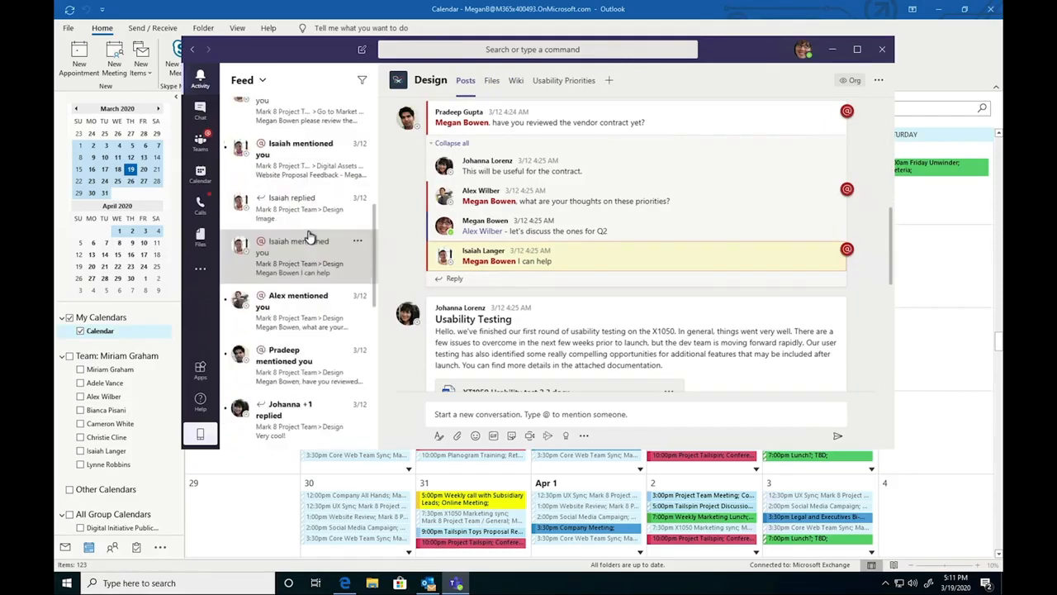
pyautogui.click(301, 139)
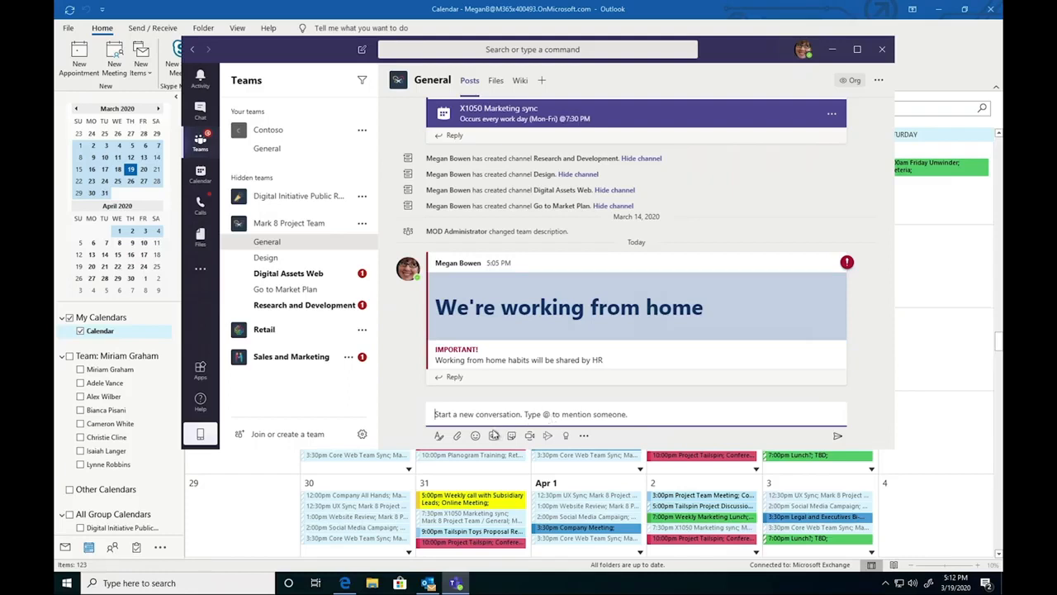
# View the sticker, GIF and emoji choices for a new conversation in the Mark 8 Project Team's General channel
pyautogui.click(509, 438)
pyautogui.click(498, 440)
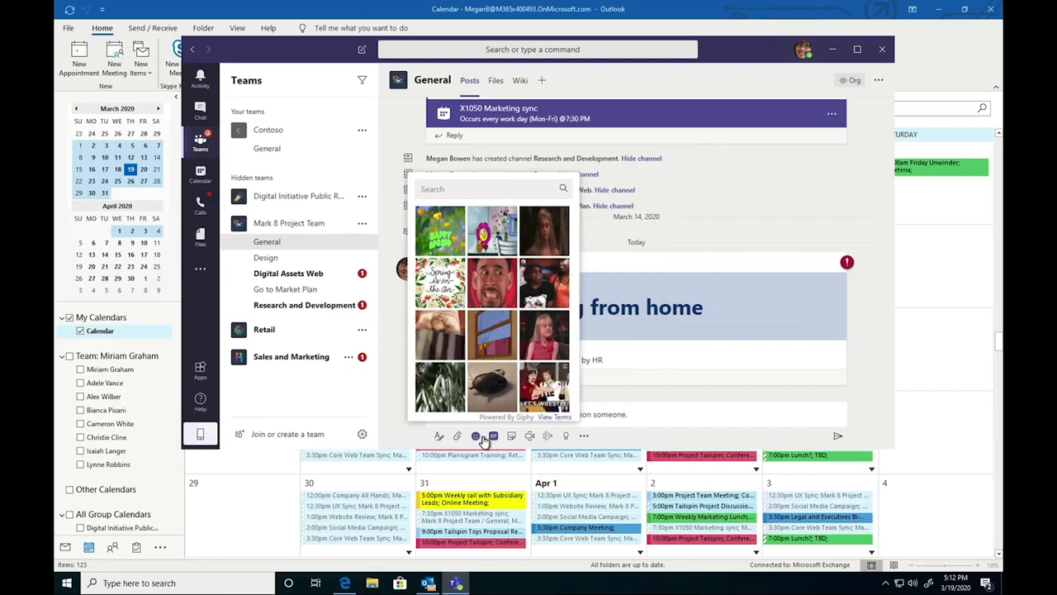
pyautogui.click(483, 438)
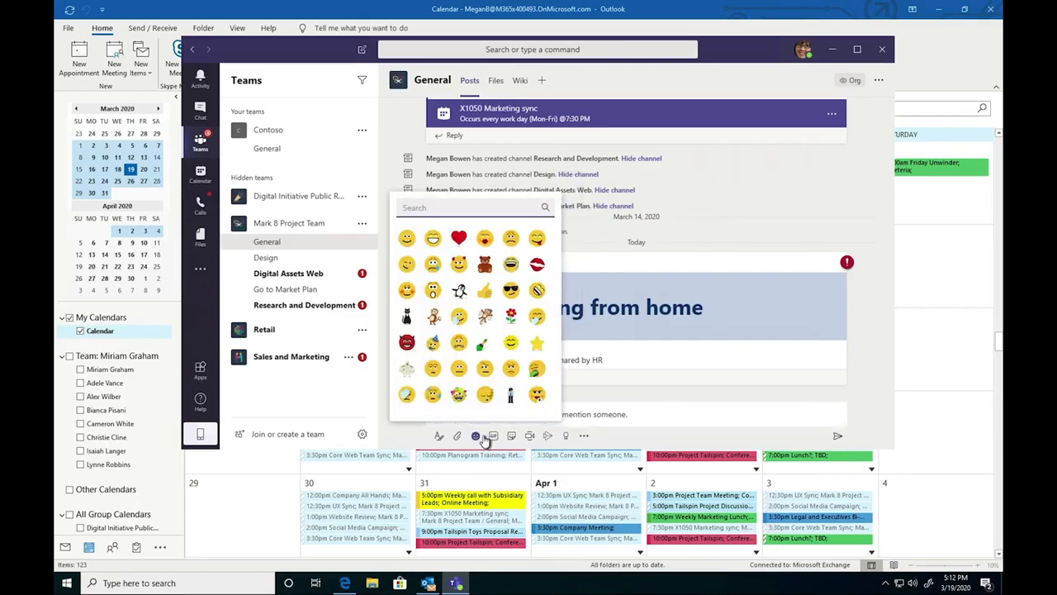
pyautogui.click(483, 436)
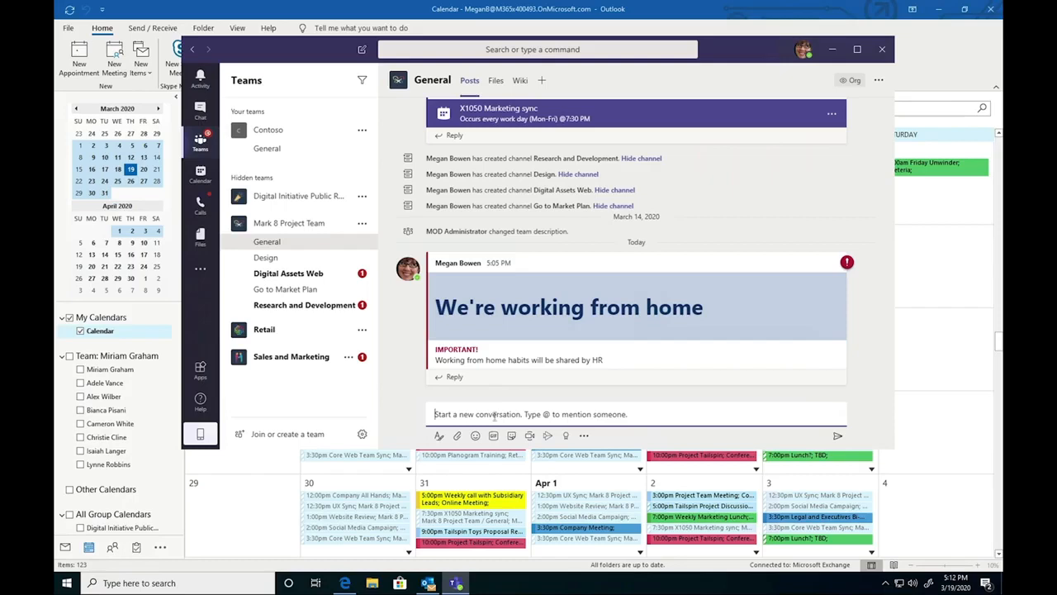
# Search the GIFs for "fun" and post the one of the pig with a pinwheel in the General channel
pyautogui.click(493, 435)
pyautogui.write('fun')
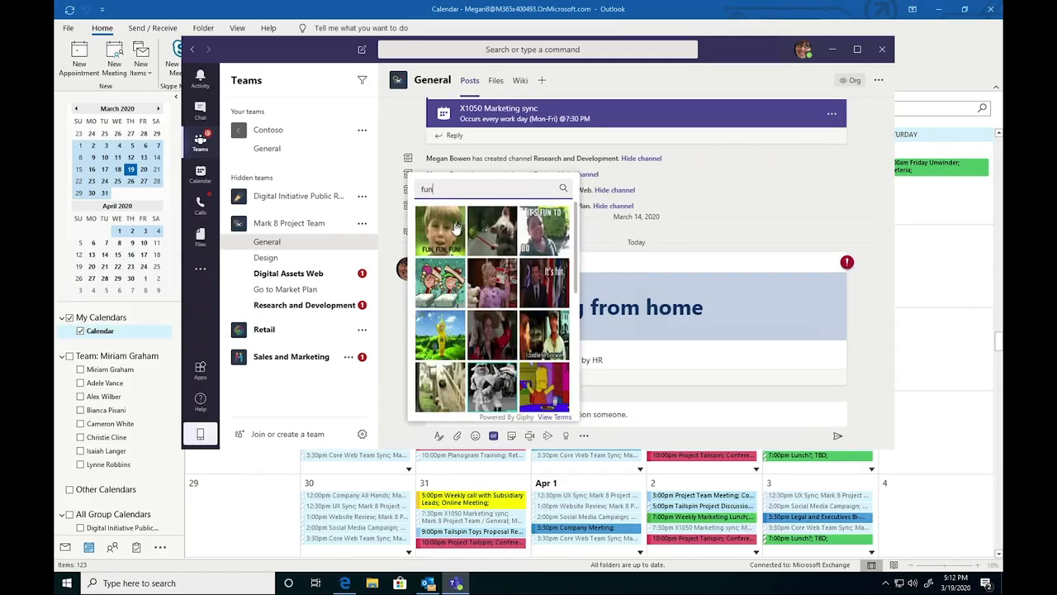
pyautogui.click(506, 231)
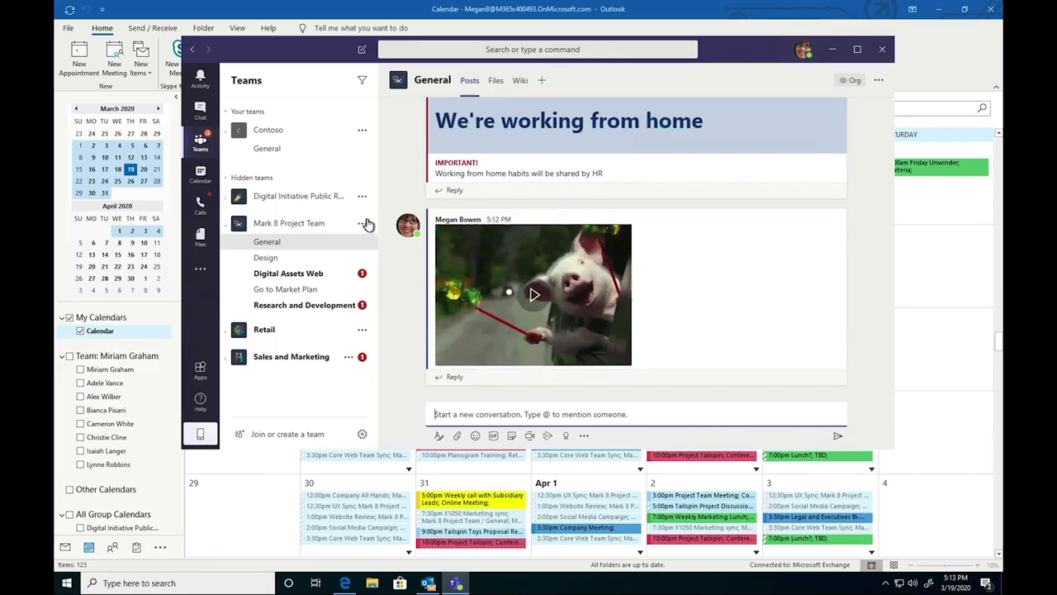
pyautogui.moveTo(401, 232)
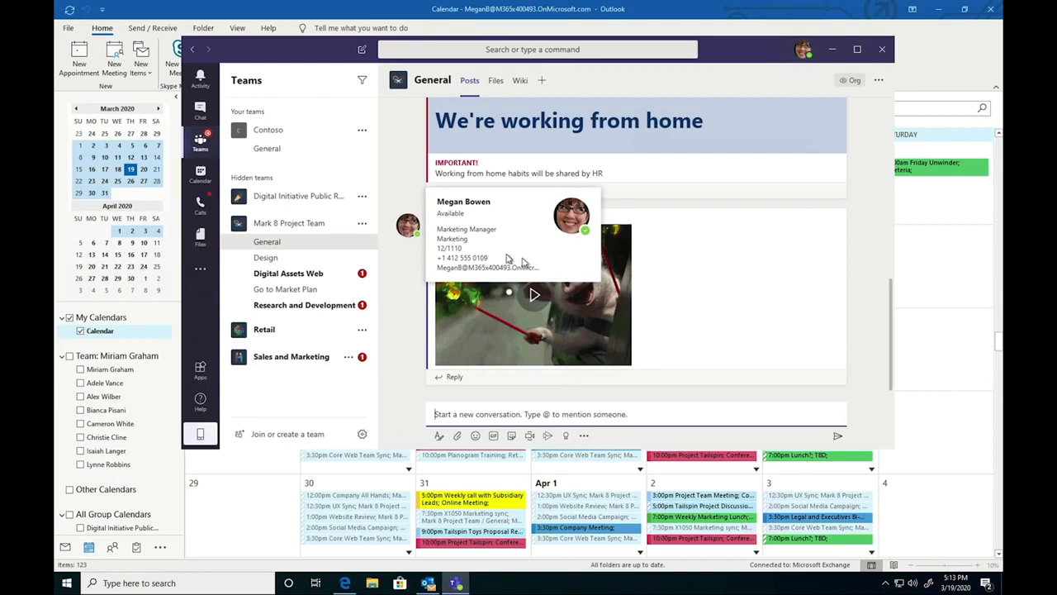